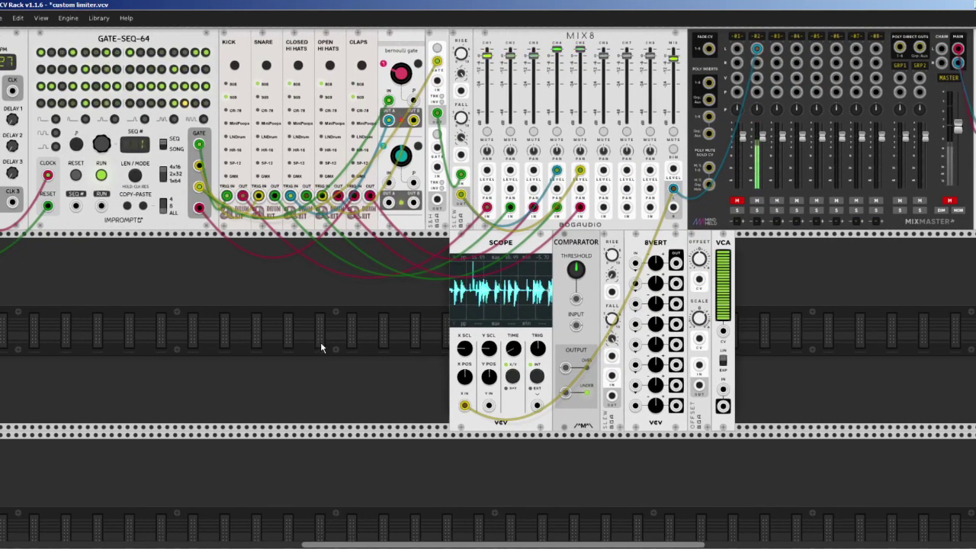
Lower Mix8 channel 1 to about -8.2 dB and the master mix level to about -4.4 dB
scroll(321, 347, up, 2)
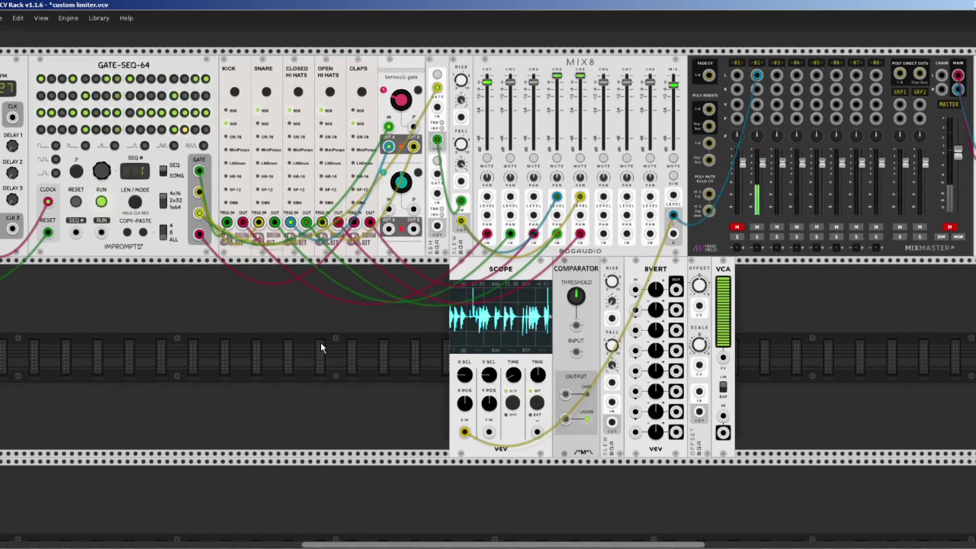
scroll(321, 347, left, 1)
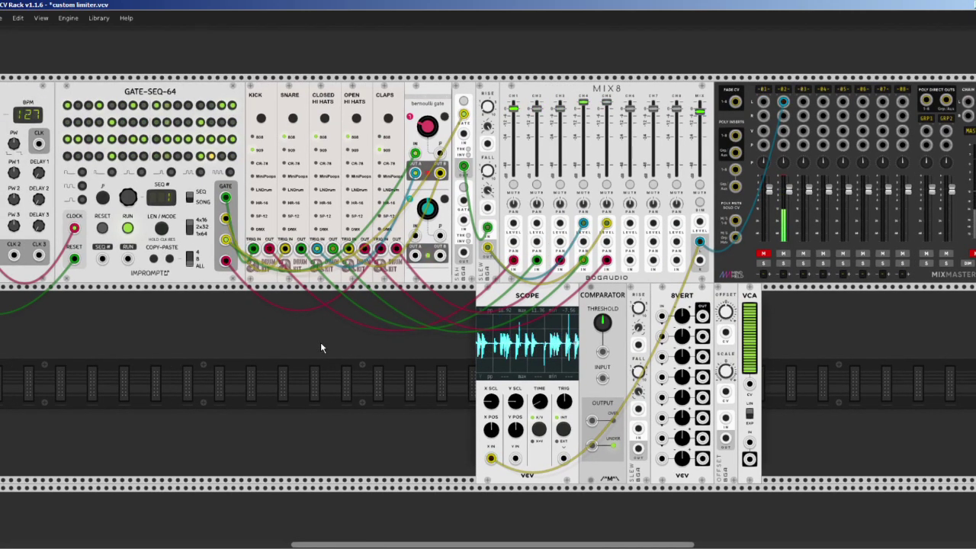
scroll(321, 348, left, 1)
scroll(315, 343, left, 4)
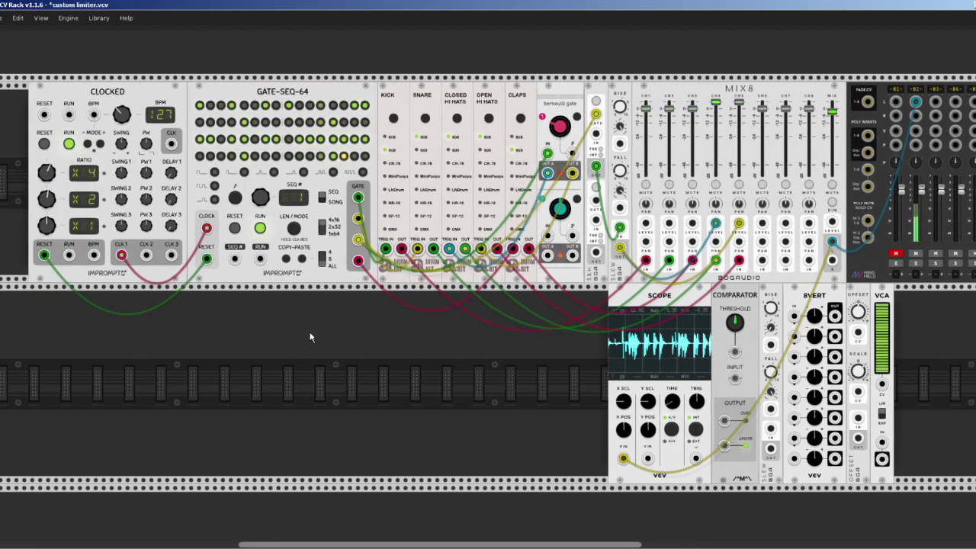
scroll(317, 338, up, 3)
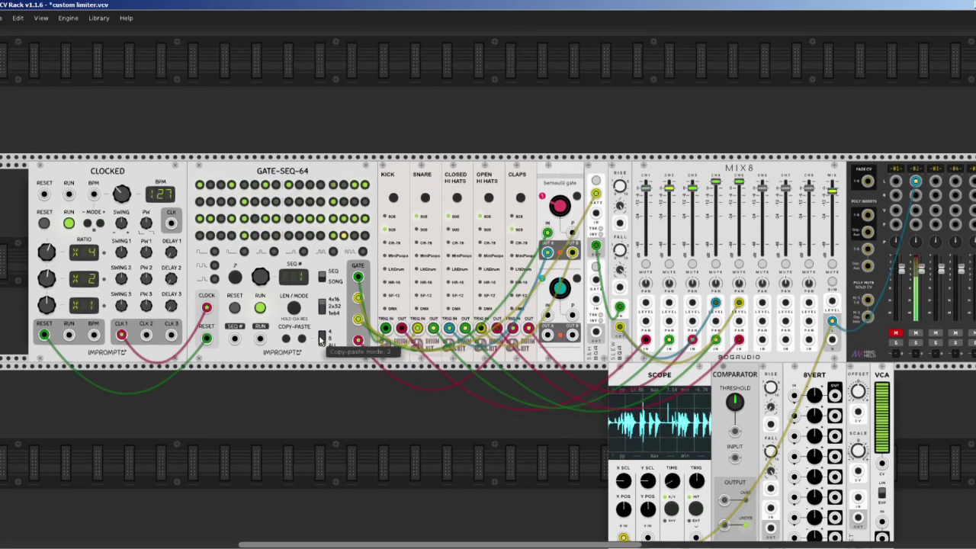
scroll(321, 351, down, 4)
scroll(323, 359, up, 3)
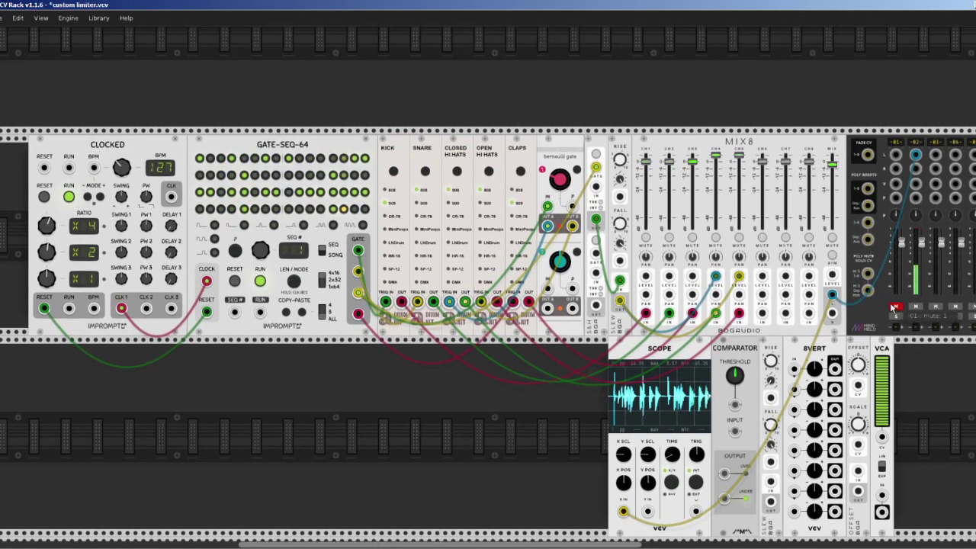
scroll(905, 304, right, 8)
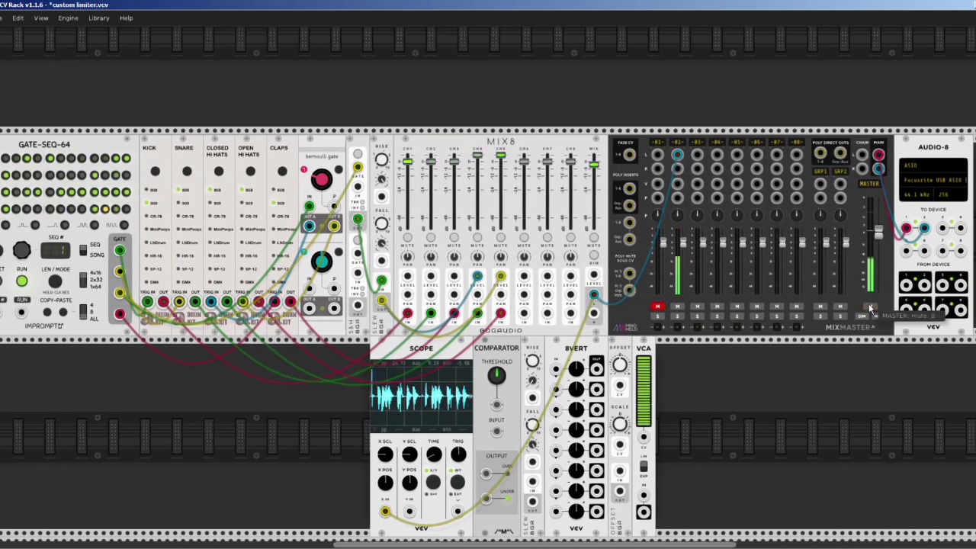
scroll(699, 349, left, 3)
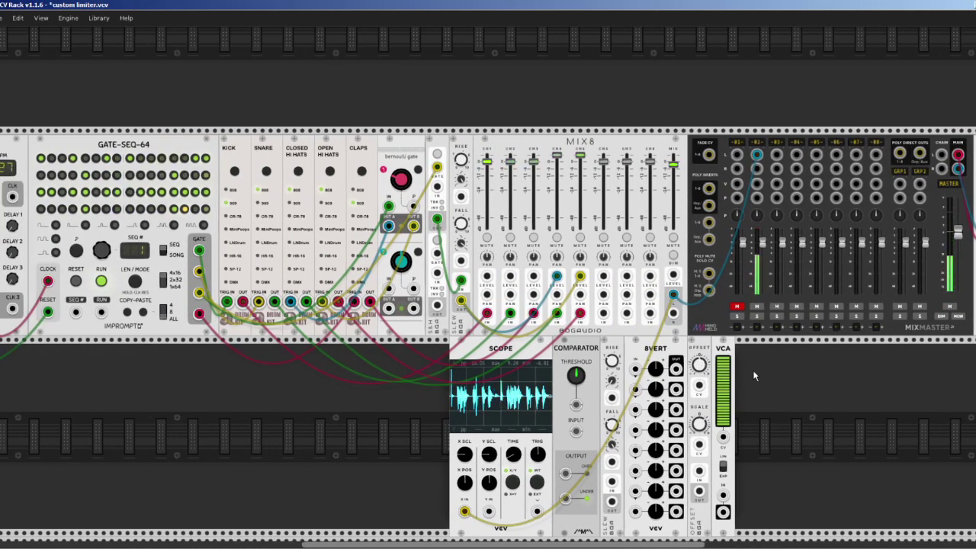
scroll(754, 376, left, 9)
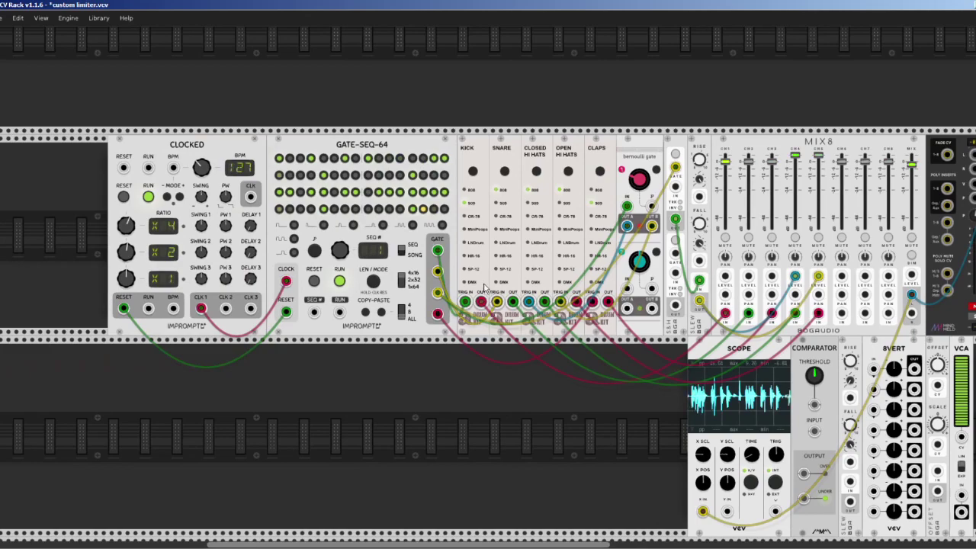
ctrl+scroll(484, 287, up, 4)
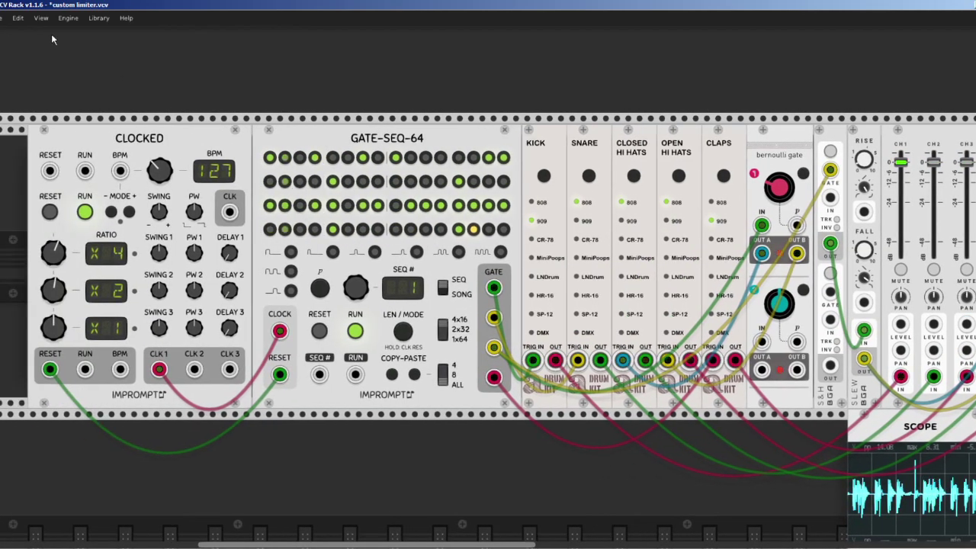
scroll(398, 143, right, 2)
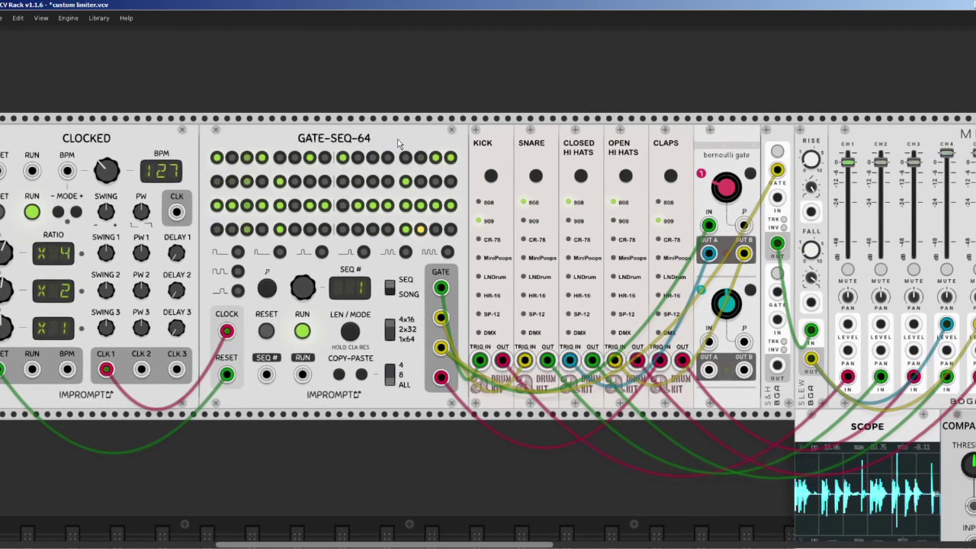
scroll(398, 143, right, 3)
scroll(536, 472, right, 1)
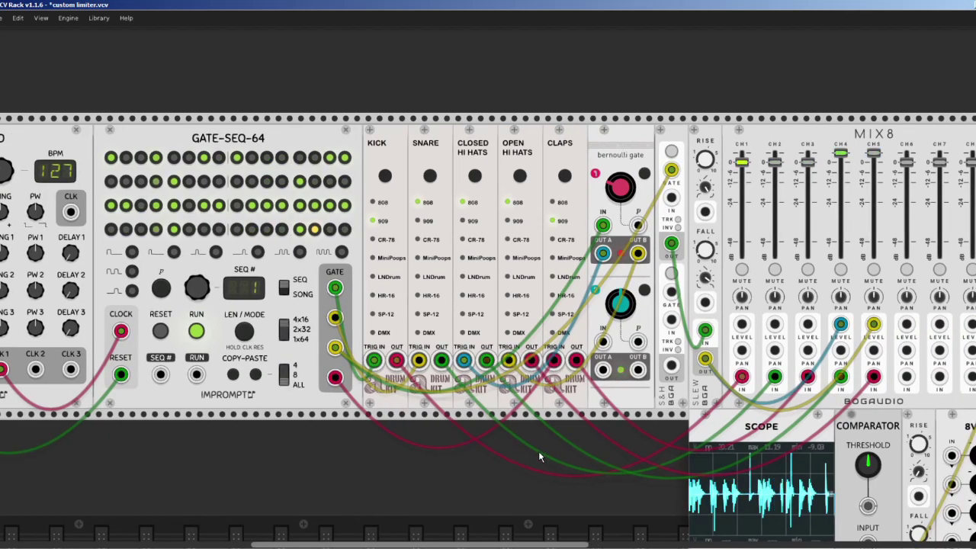
scroll(538, 451, right, 3)
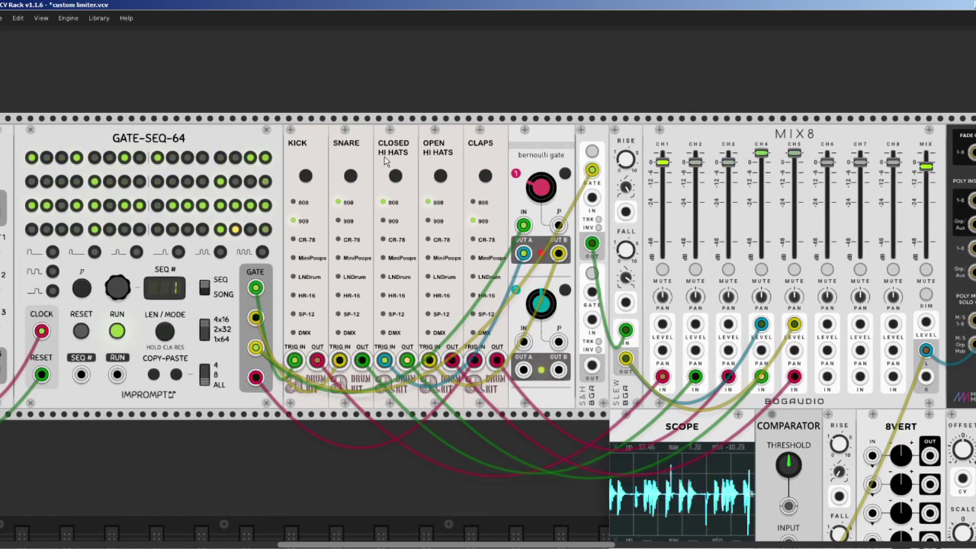
scroll(391, 90, right, 1)
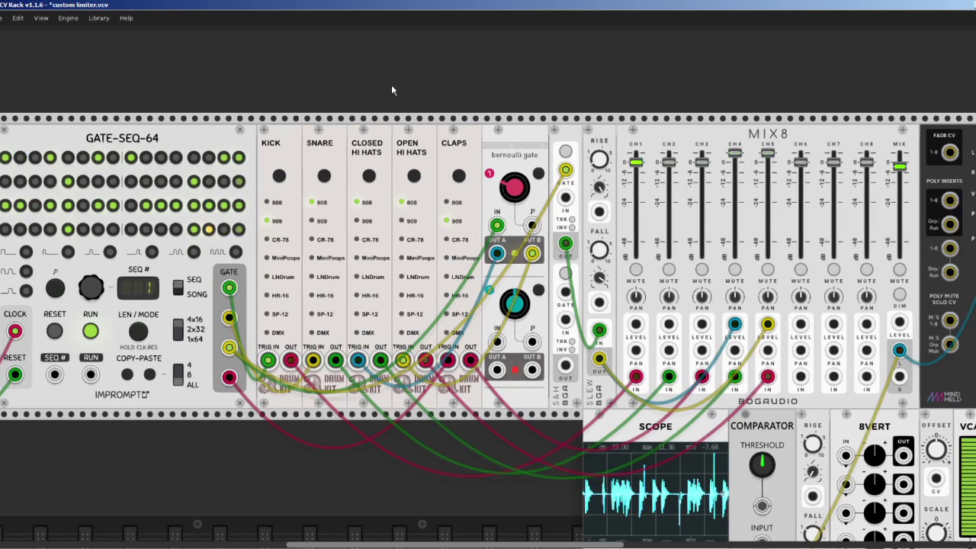
scroll(392, 90, right, 4)
scroll(534, 190, down, 2)
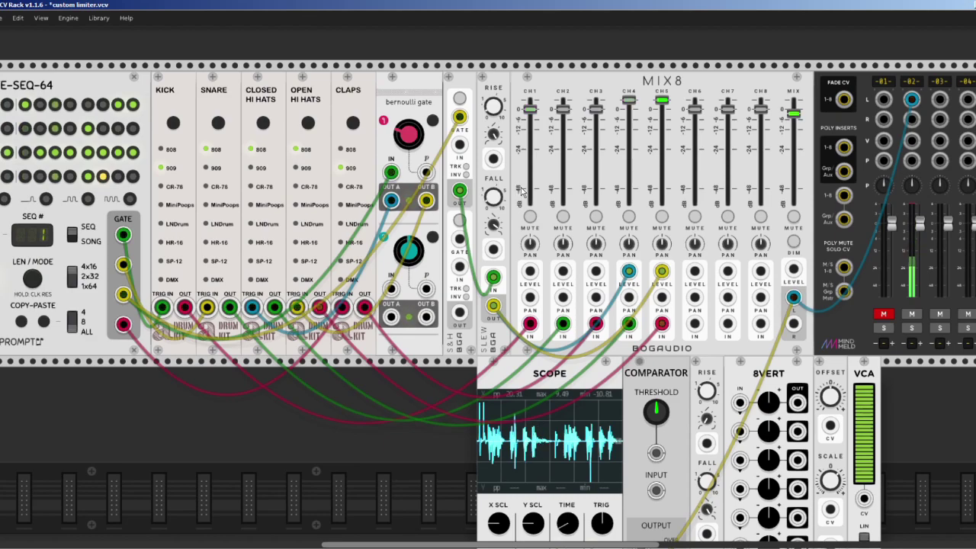
scroll(522, 191, right, 4)
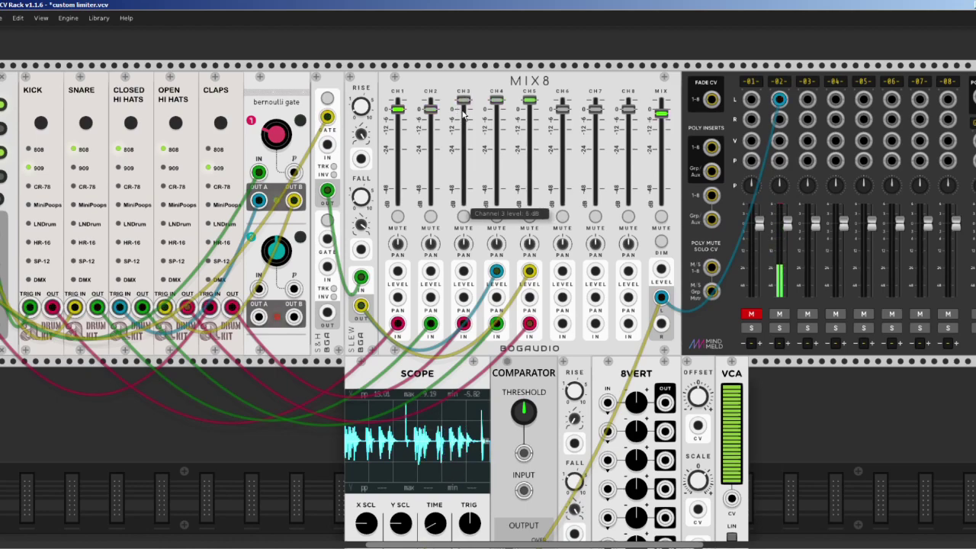
mouse_move(397, 110)
mouse_down()
mouse_move(397, 122)
mouse_move(398, 112)
mouse_up()
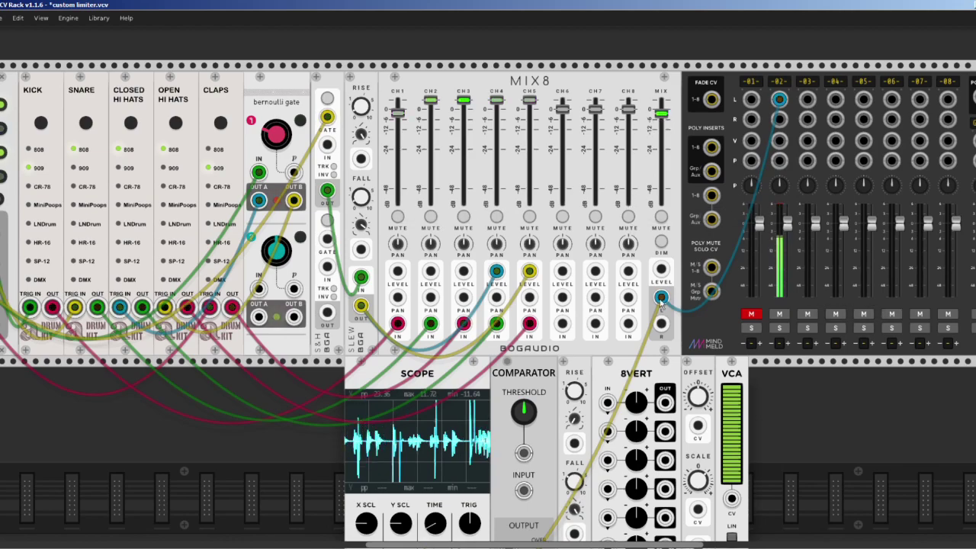
drag(661, 112, 661, 114)
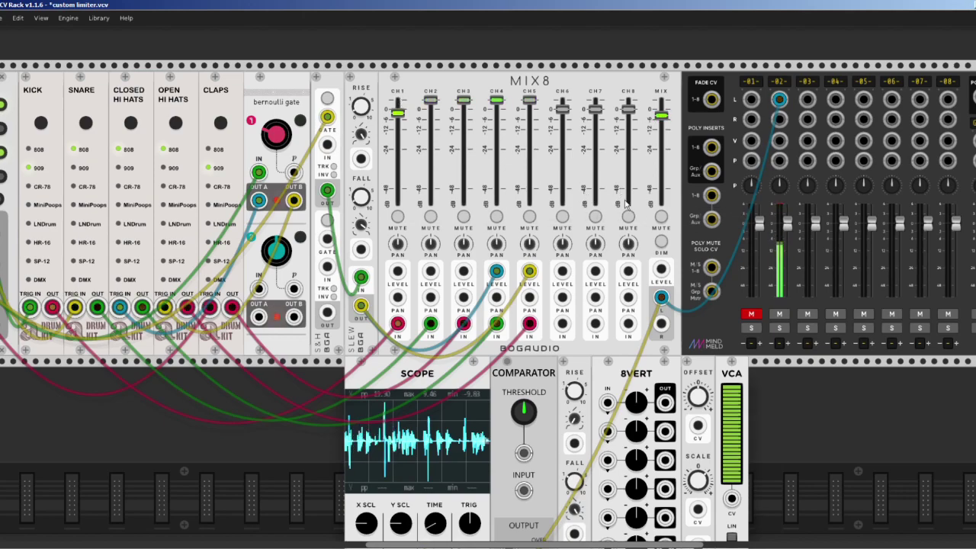
Turn the Scope TIME knob to about 2.06 ms per division
scroll(329, 284, down, 3)
ctrl+scroll(329, 284, up, 2)
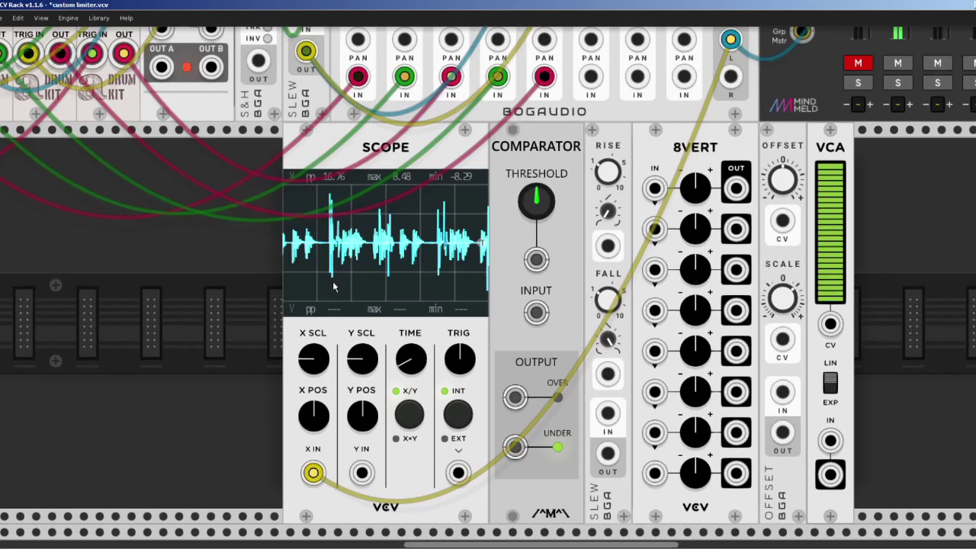
scroll(332, 280, left, 1)
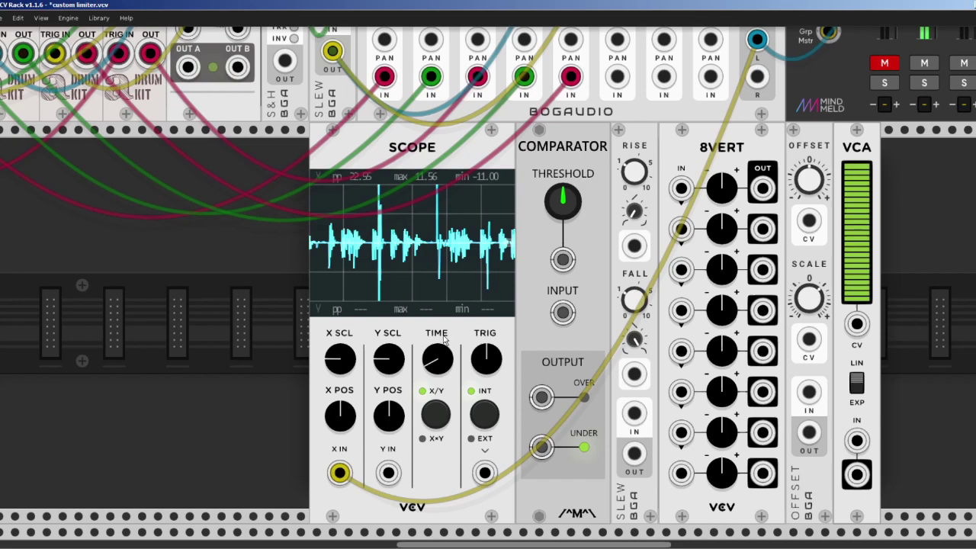
drag(444, 341, 429, 370)
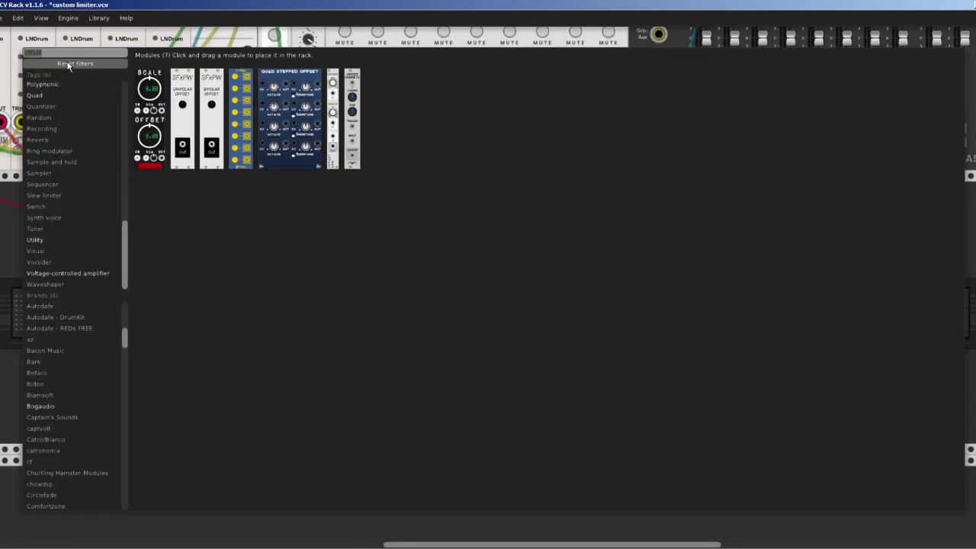
Search the module browser for 'compre' and add the Bogaudio Pressor compressor
text(compressor)
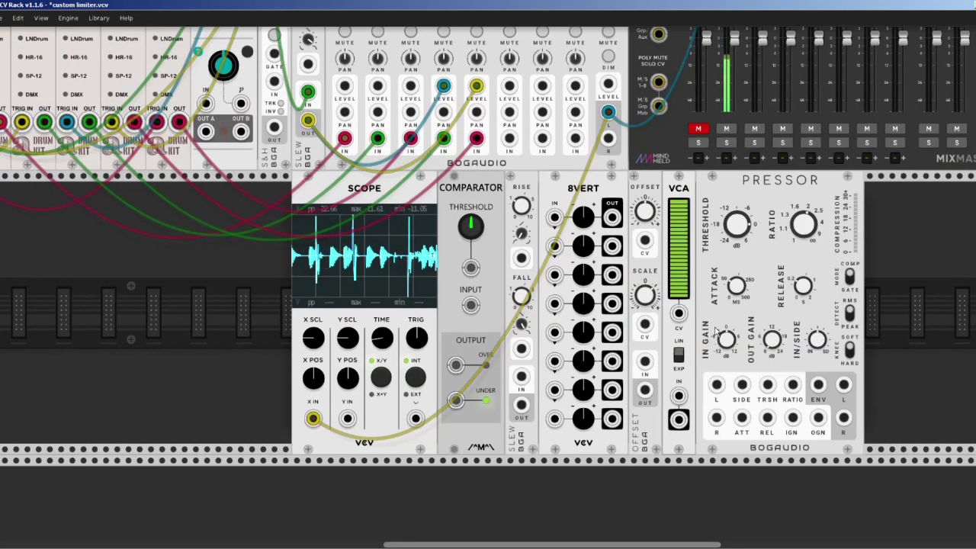
scroll(715, 328, right, 3)
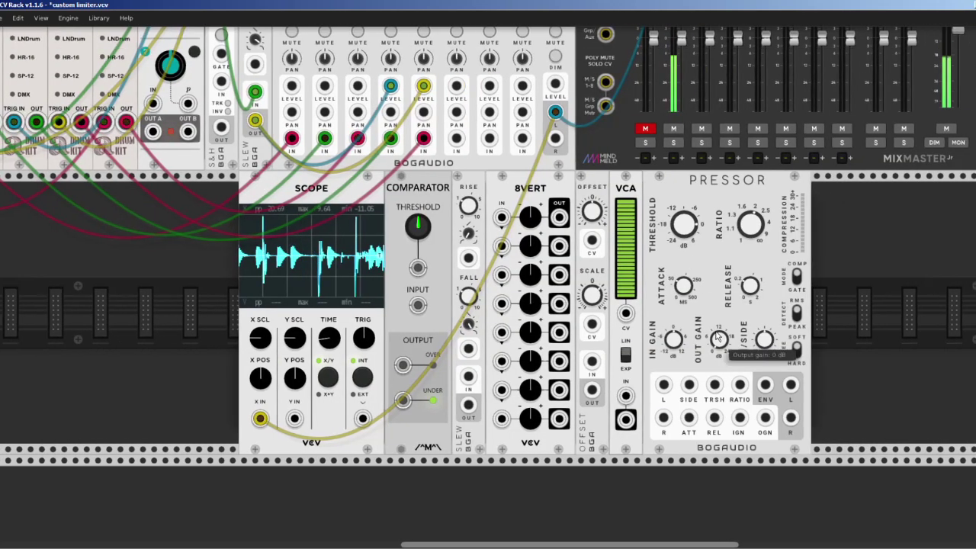
scroll(449, 283, up, 2)
scroll(448, 282, up, 1)
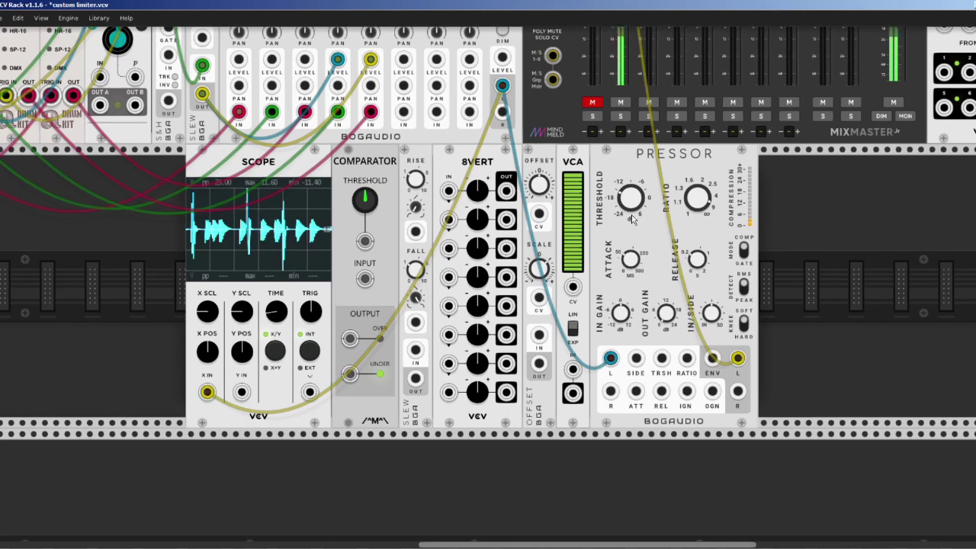
Set the Pressor threshold to about -3.3 dB and raise its ratio to about 36
drag(631, 218, 631, 214)
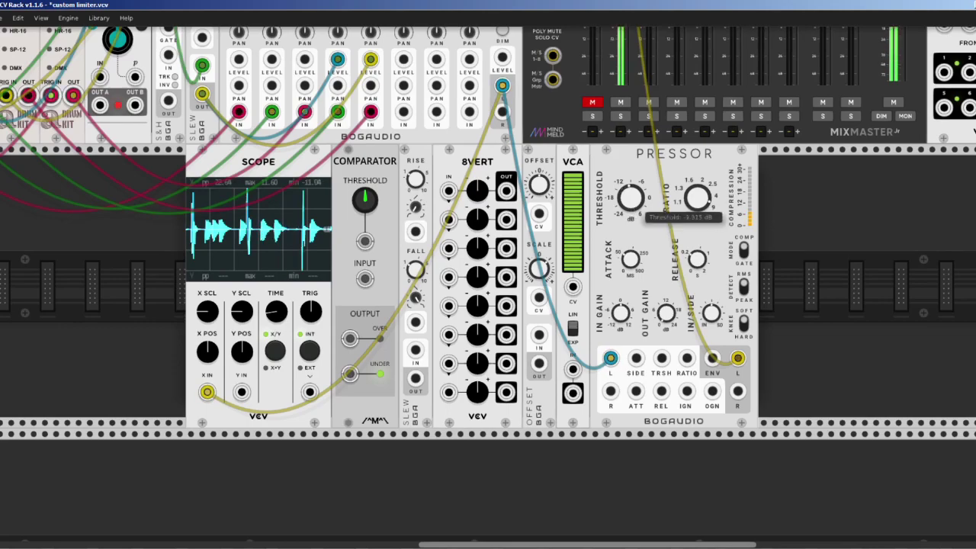
drag(697, 198, 697, 189)
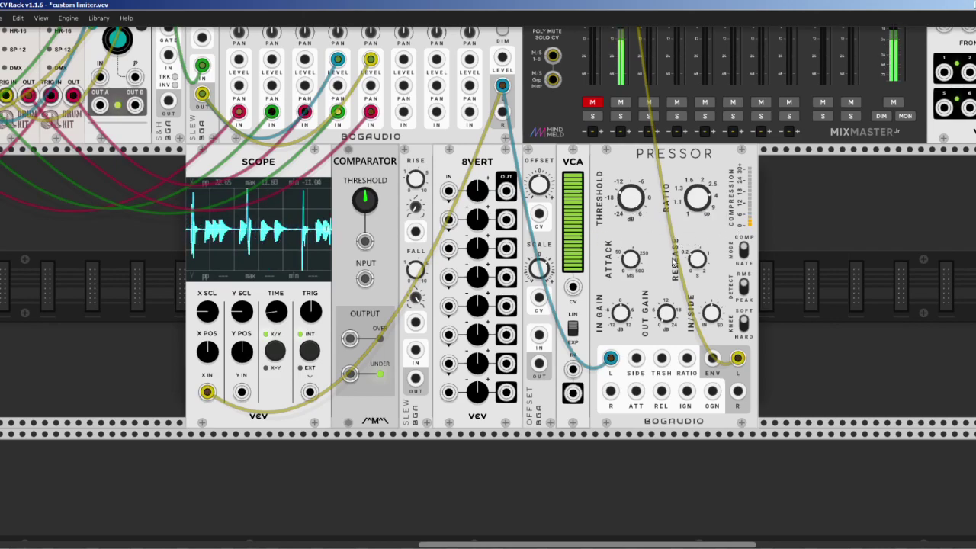
mouse_move(635, 263)
scroll(635, 263, up, 8)
Unplug the mix output cable from the Pressor and delete the Pressor module
drag(610, 358, 509, 121)
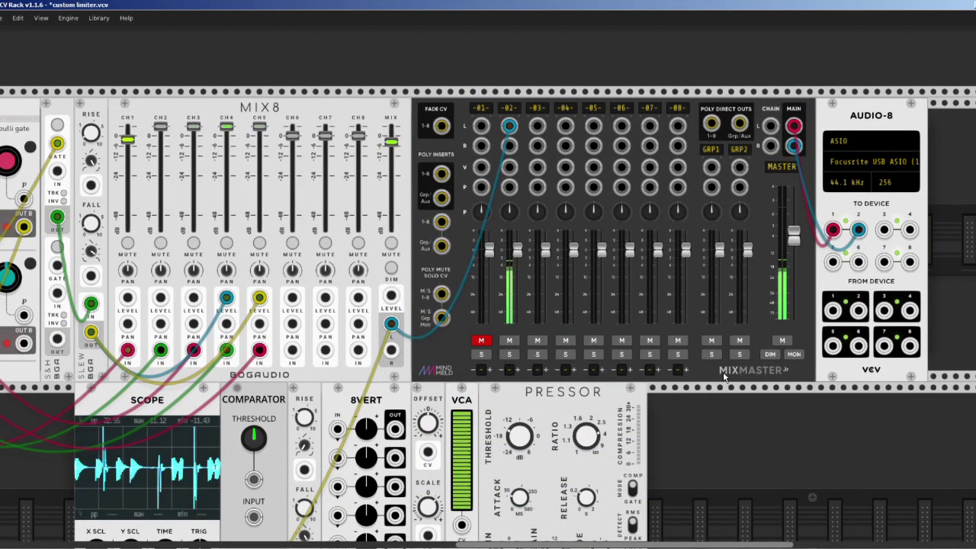
scroll(603, 278, down, 4)
key(Delete)
Raise the Comparator threshold to about 1.5 V and start a cable from its input
scroll(666, 298, left, 3)
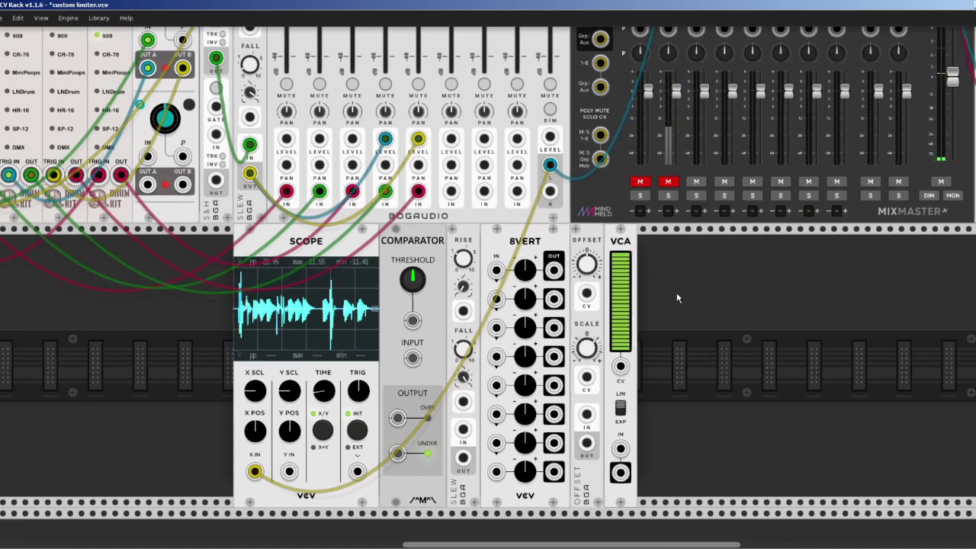
scroll(677, 292, down, 2)
scroll(676, 293, left, 1)
ctrl+scroll(312, 224, up, 2)
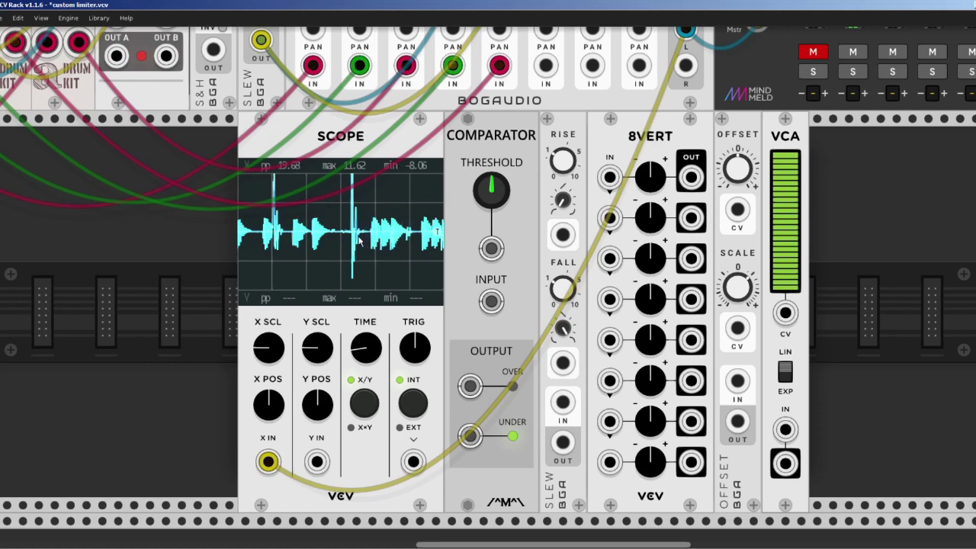
scroll(803, 177, up, 3)
scroll(111, 305, down, 4)
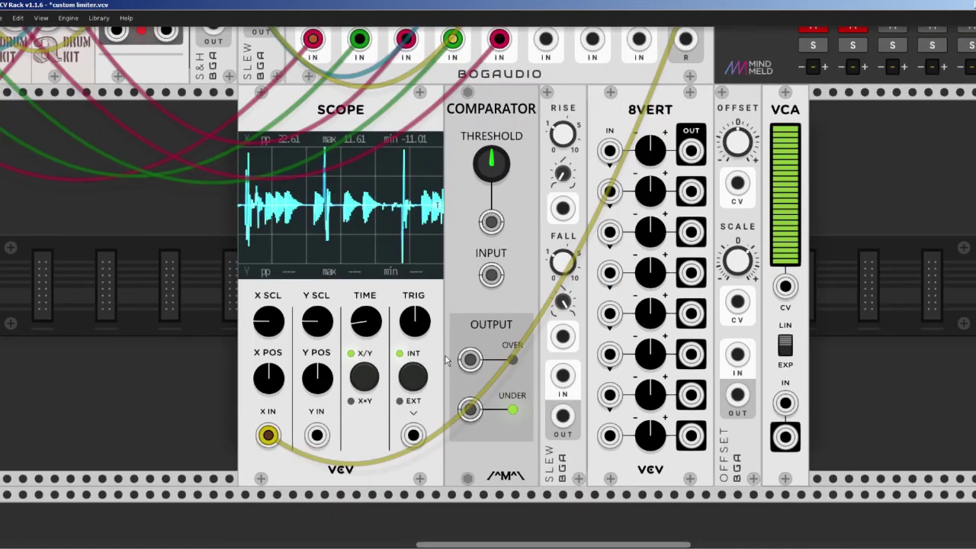
drag(491, 162, 491, 144)
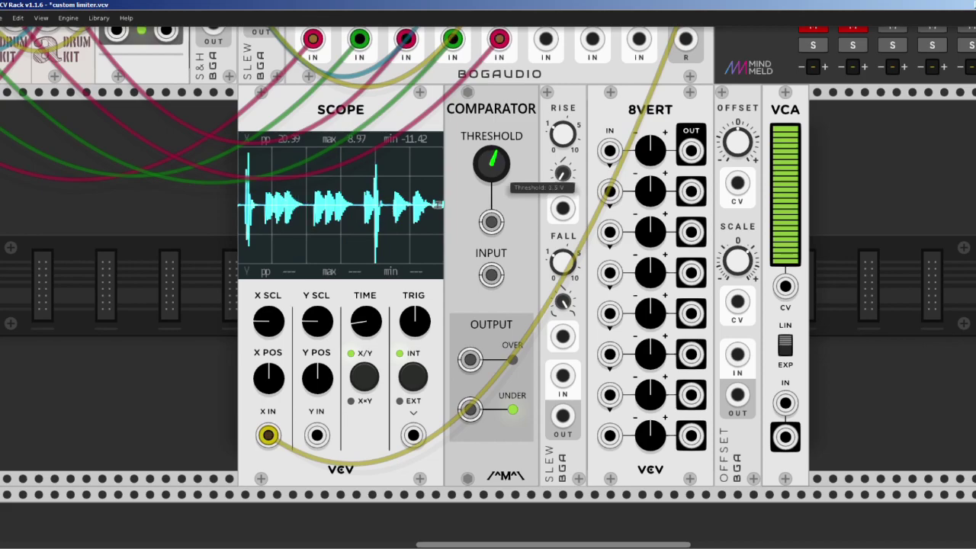
drag(491, 274, 526, 229)
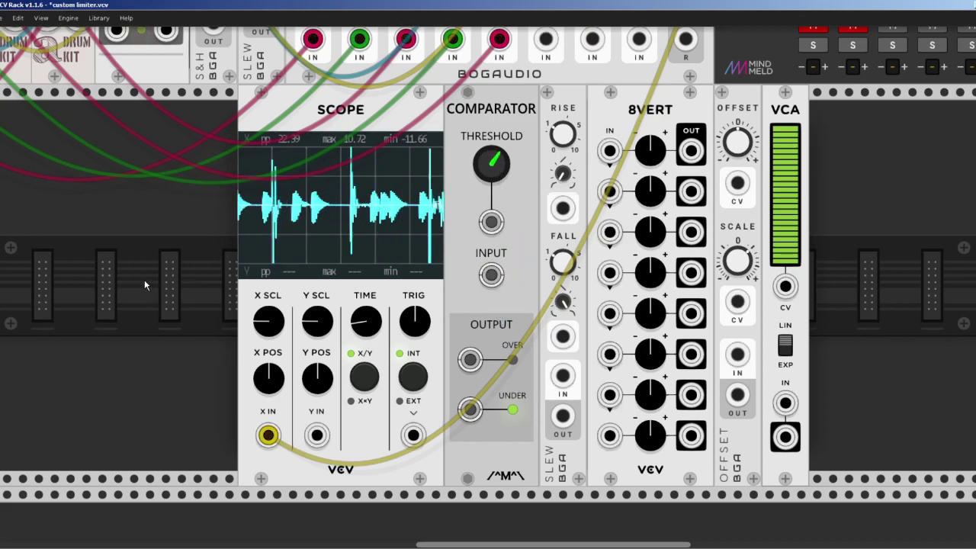
Clear the 'compressor' search filter and close the module browser
right_click(121, 276)
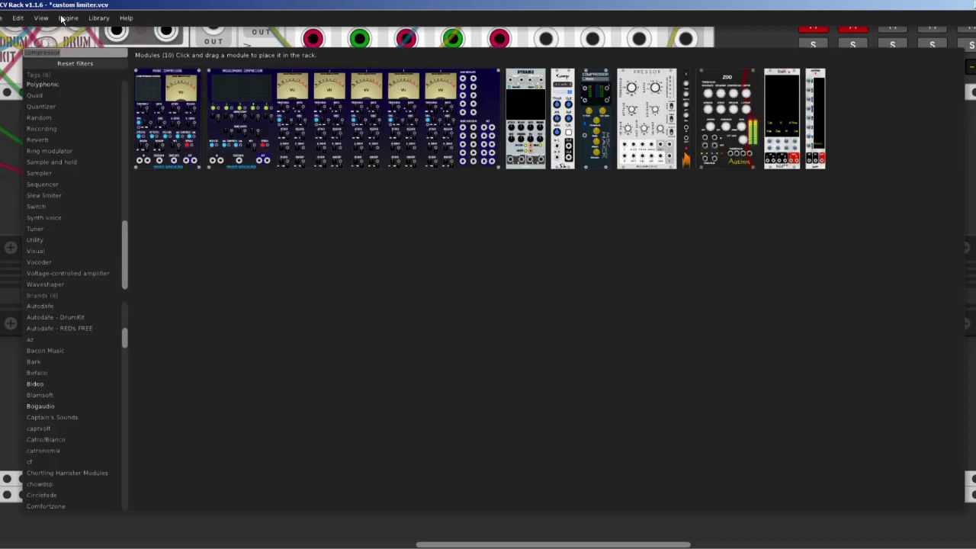
click(65, 65)
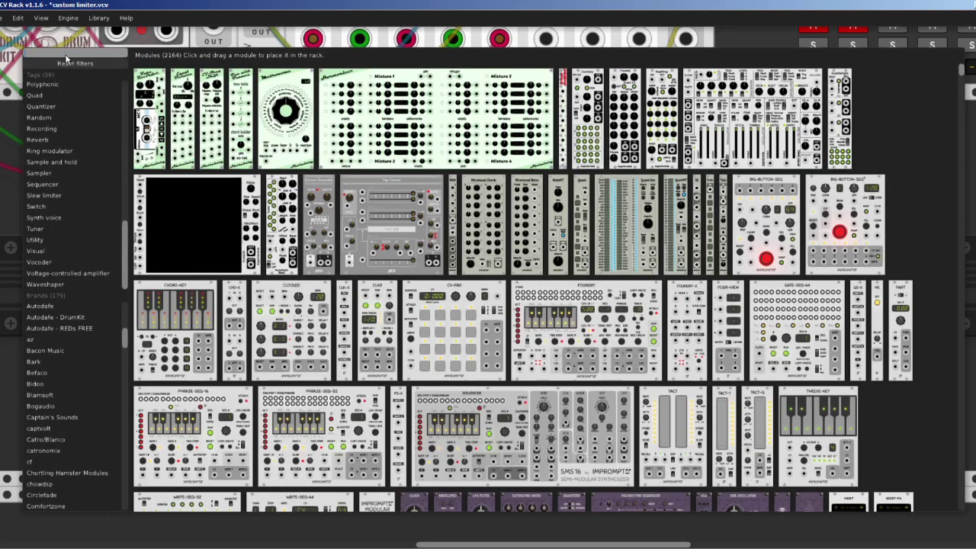
key(Escape)
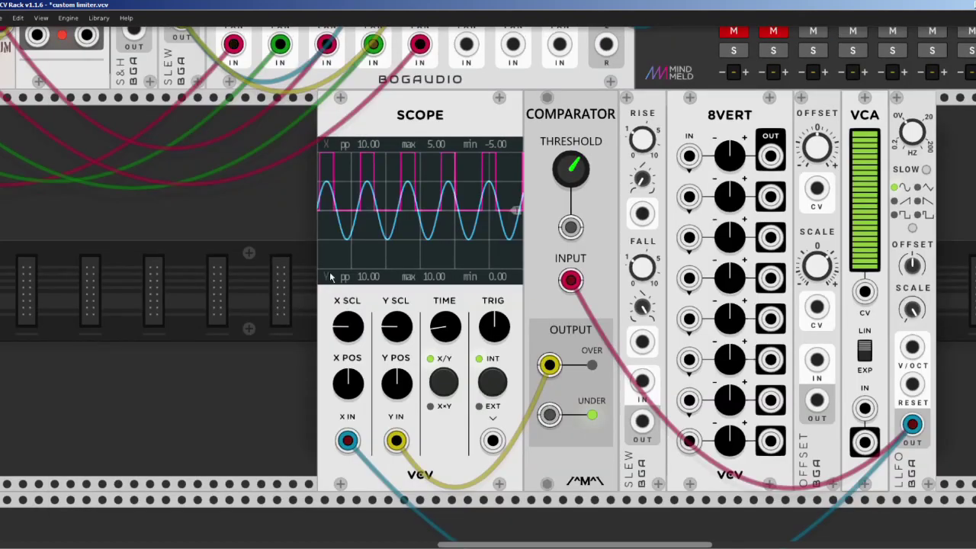
Adjust the Comparator threshold until its output pulses only at the LFO sine peaks
mouse_move(572, 172)
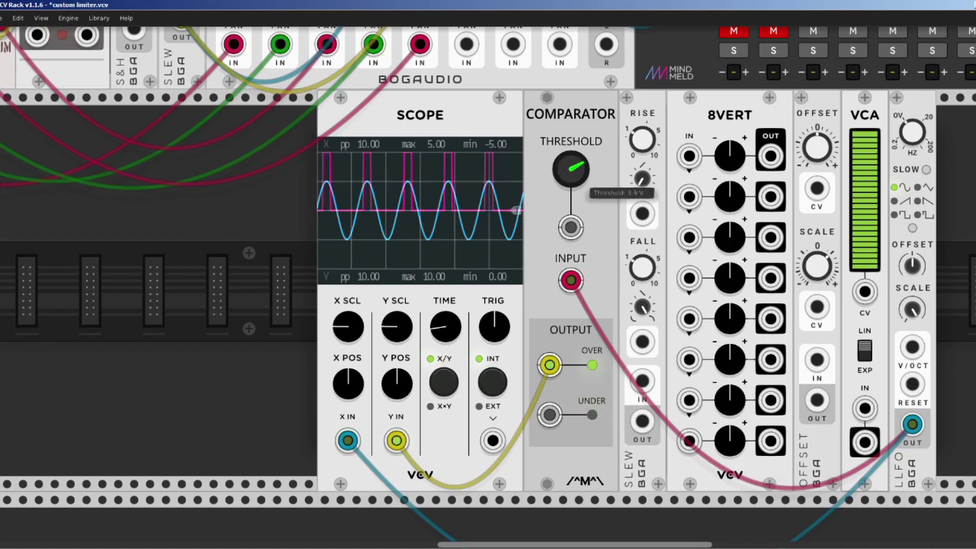
drag(571, 170, 577, 180)
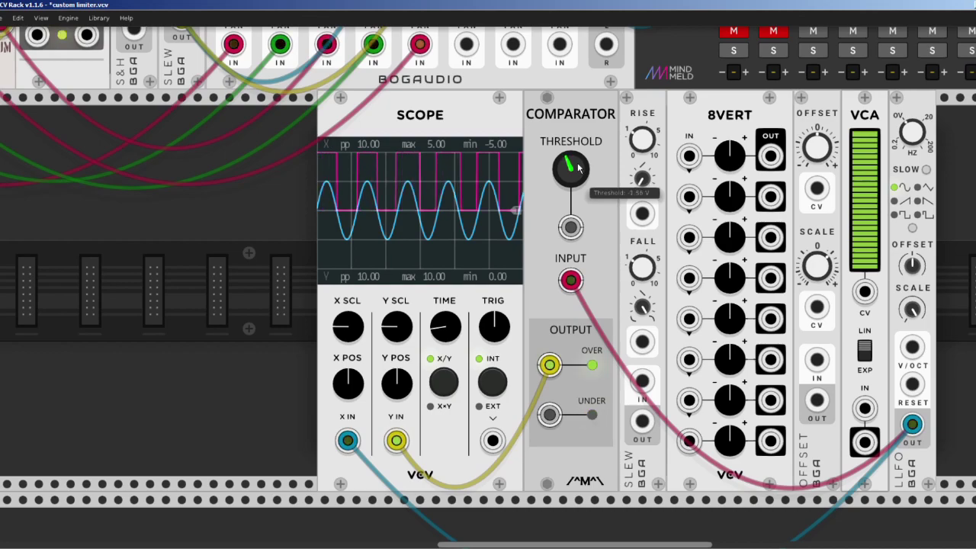
drag(584, 159, 576, 173)
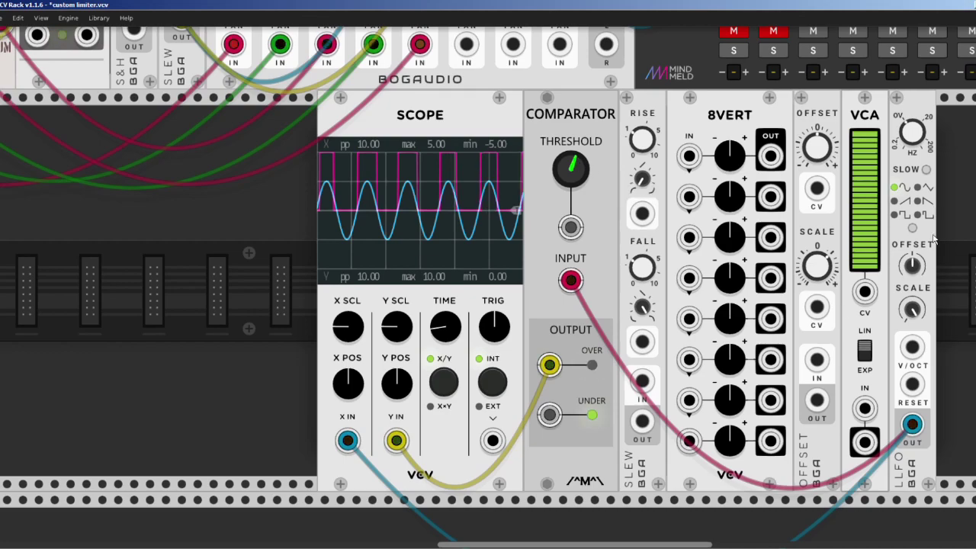
mouse_move(578, 164)
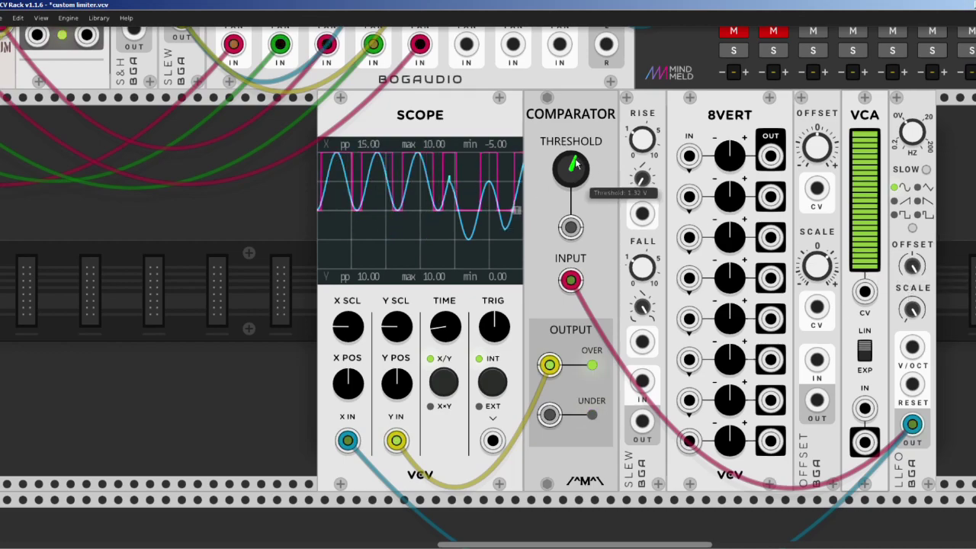
mouse_move(577, 163)
mouse_down()
mouse_move(583, 171)
mouse_move(572, 169)
mouse_up()
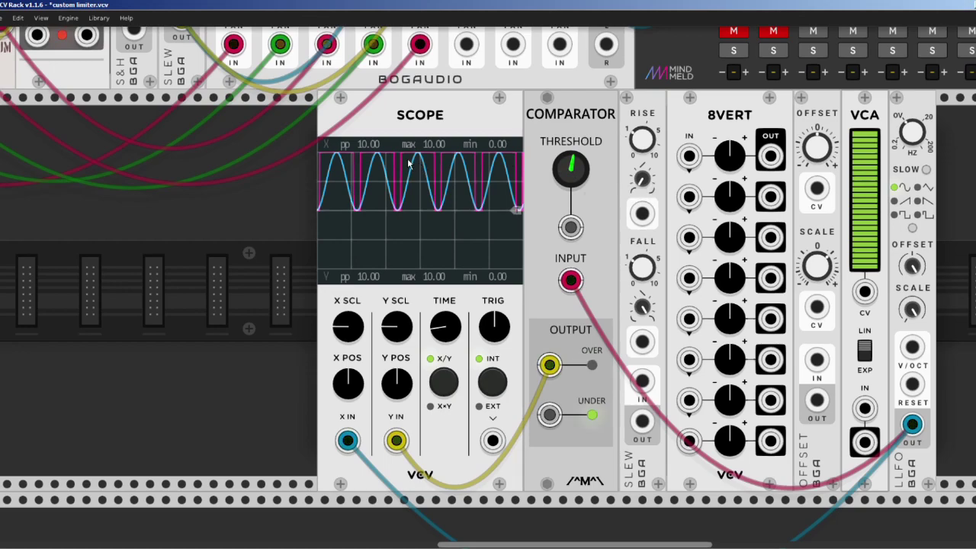
mouse_move(571, 175)
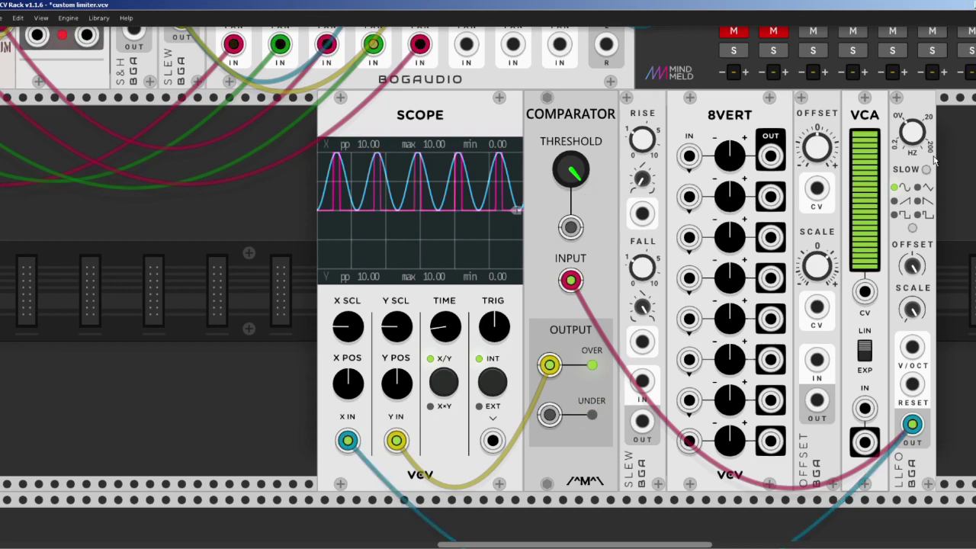
Replace the LFO with the drum mix feeding Scope X and the Comparator; threshold 2.93 V, timebase 33 ms/div
key(Delete)
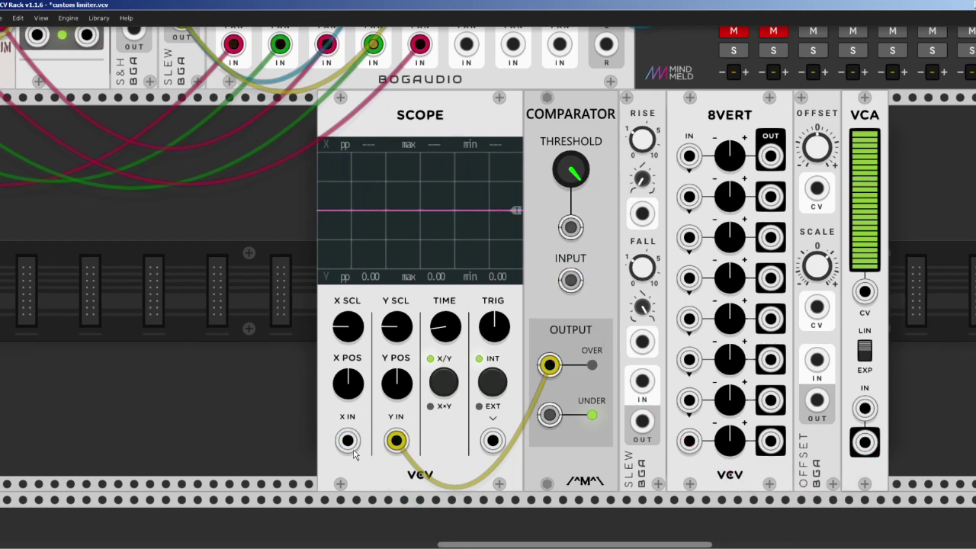
drag(348, 441, 616, 148)
scroll(382, 229, up, 3)
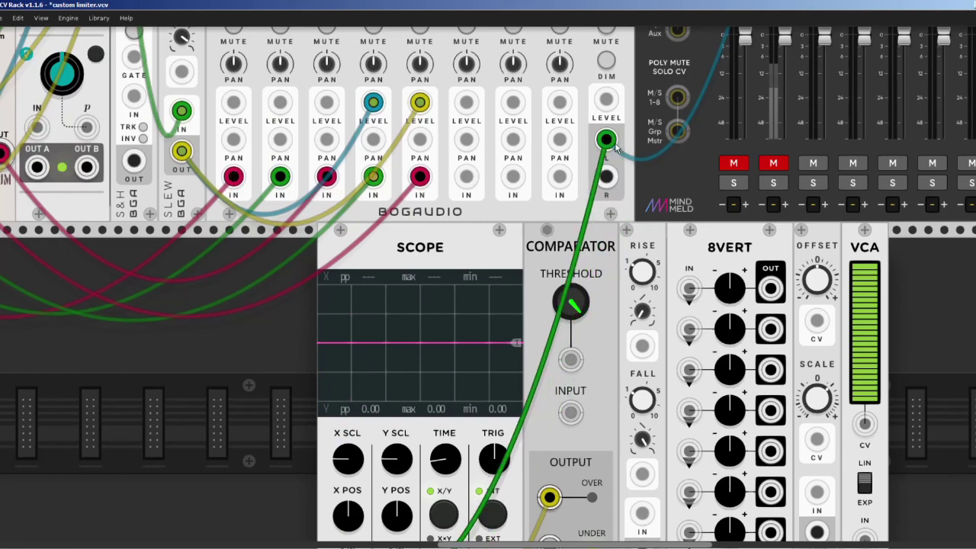
scroll(603, 229, down, 2)
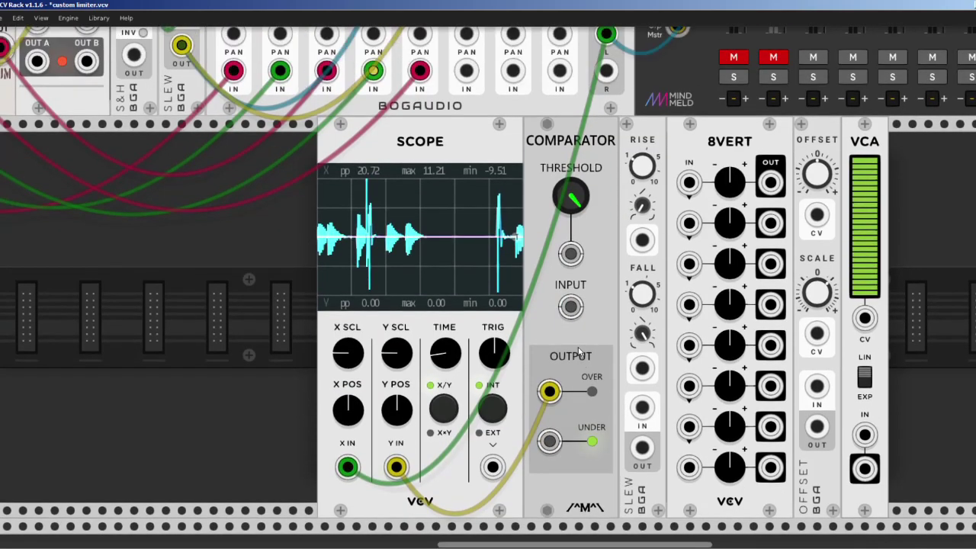
drag(571, 306, 607, 70)
scroll(595, 153, down, 1)
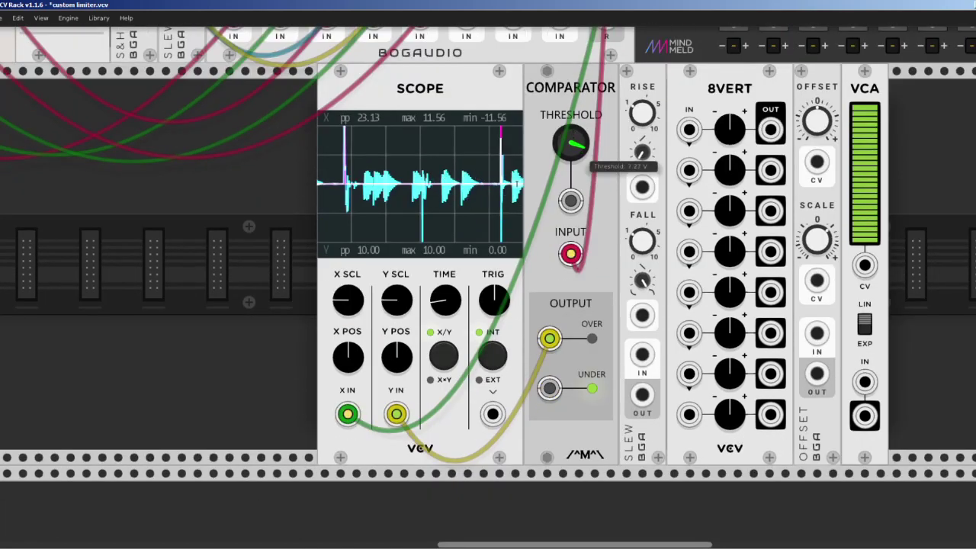
drag(572, 141, 571, 152)
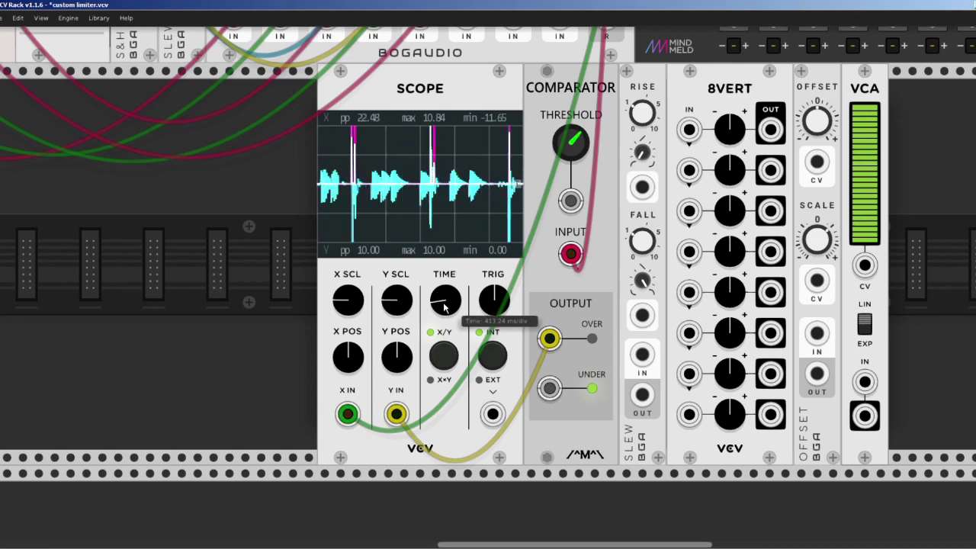
drag(446, 303, 440, 305)
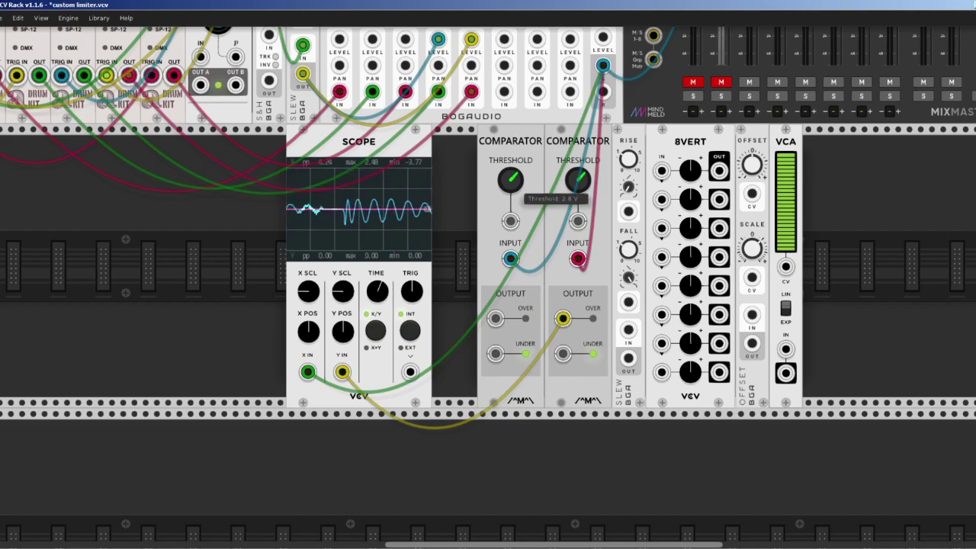
Patch Comparator 1's UNDER output to Scope Y IN and the drum mix to Scope X IN
right_click(514, 173)
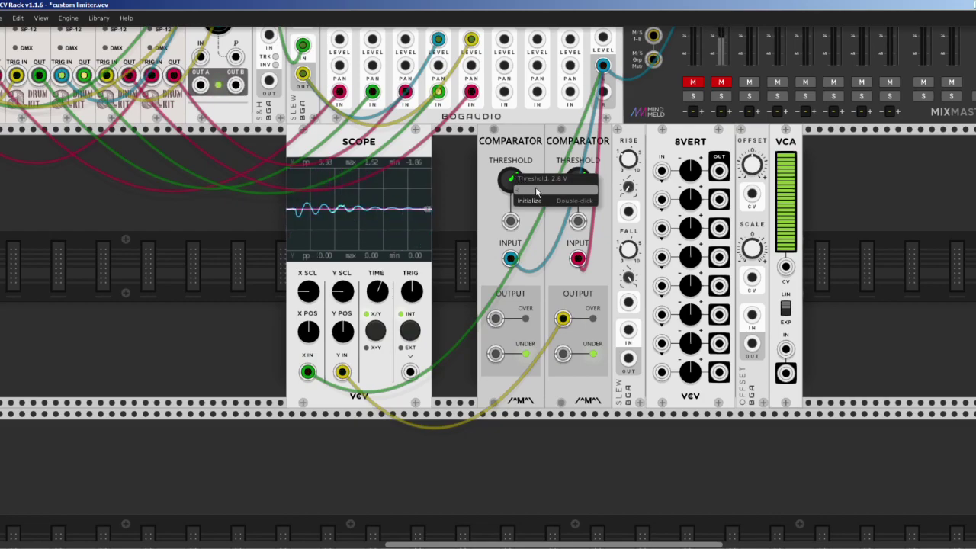
key(Escape)
drag(496, 353, 447, 341)
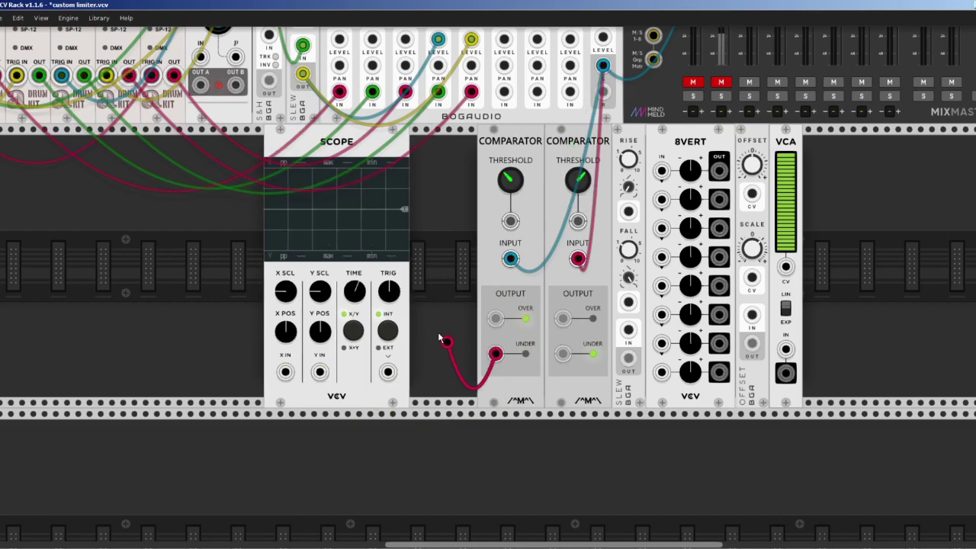
drag(439, 297, 319, 372)
scroll(378, 490, up, 2)
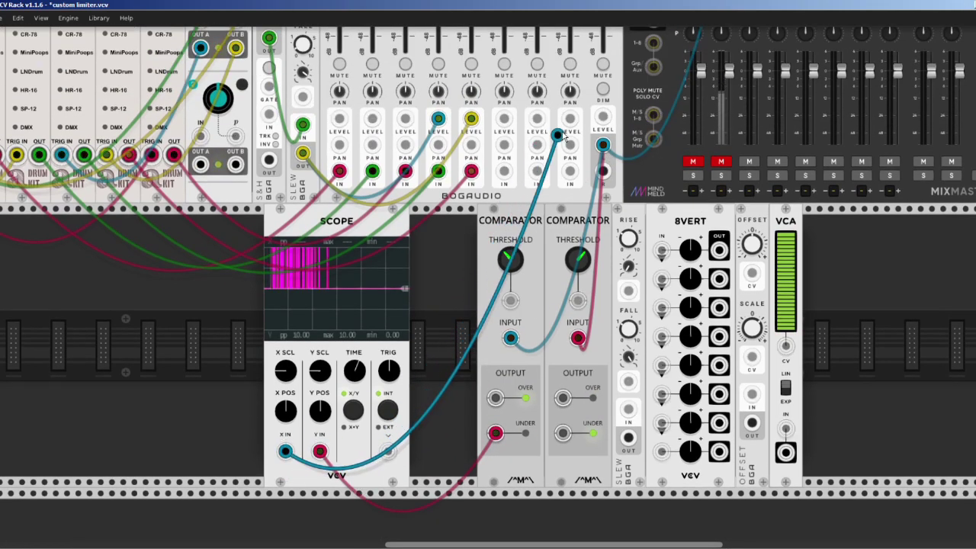
drag(564, 136, 603, 145)
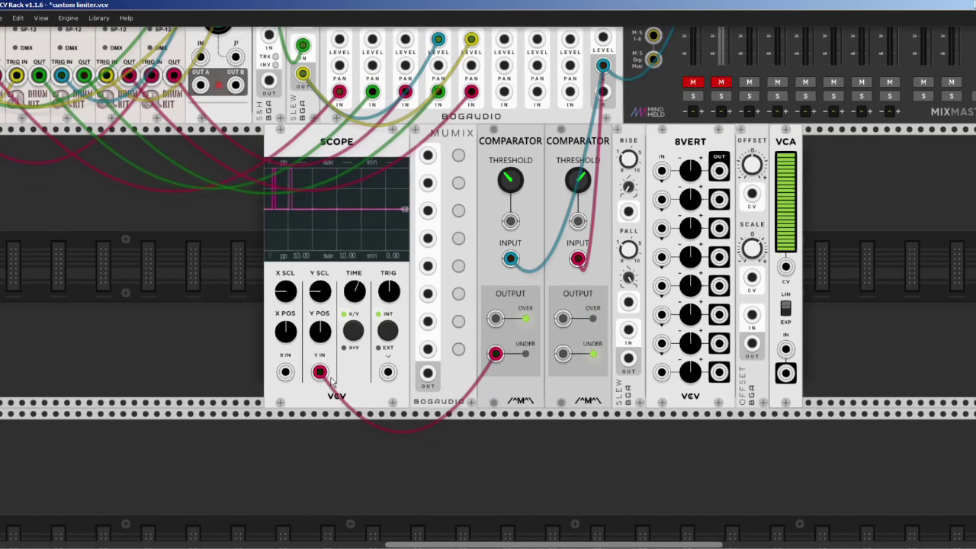
Route Comparator 1 UNDER and Comparator 2 OVER into MUMIX and adjust the Scope timebase
mouse_move(319, 372)
mouse_down()
mouse_move(492, 229)
mouse_move(428, 154)
mouse_up()
drag(563, 318, 360, 133)
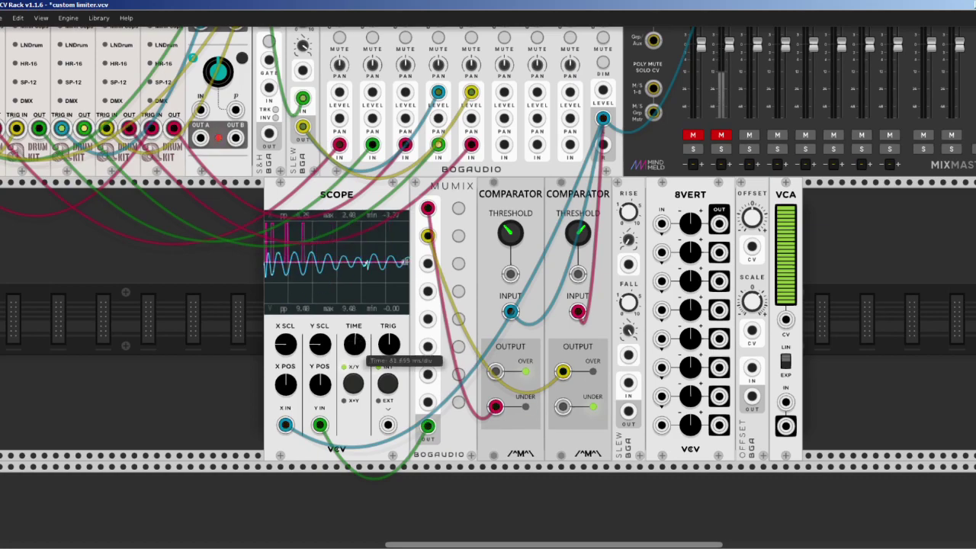
drag(355, 345, 355, 320)
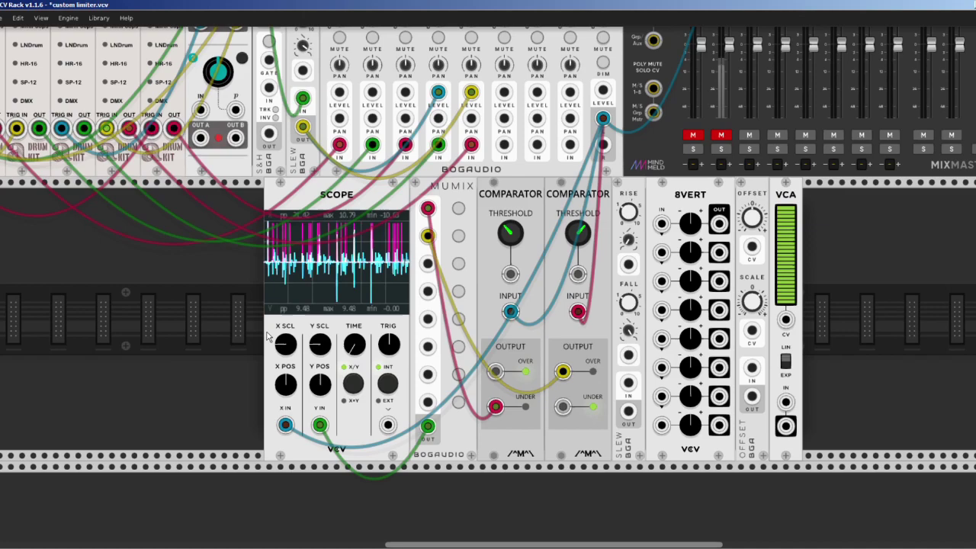
Send the MUMIX output through the Slew into Scope Y and set the timebase to about 51 ms/div
scroll(268, 352, down, 2)
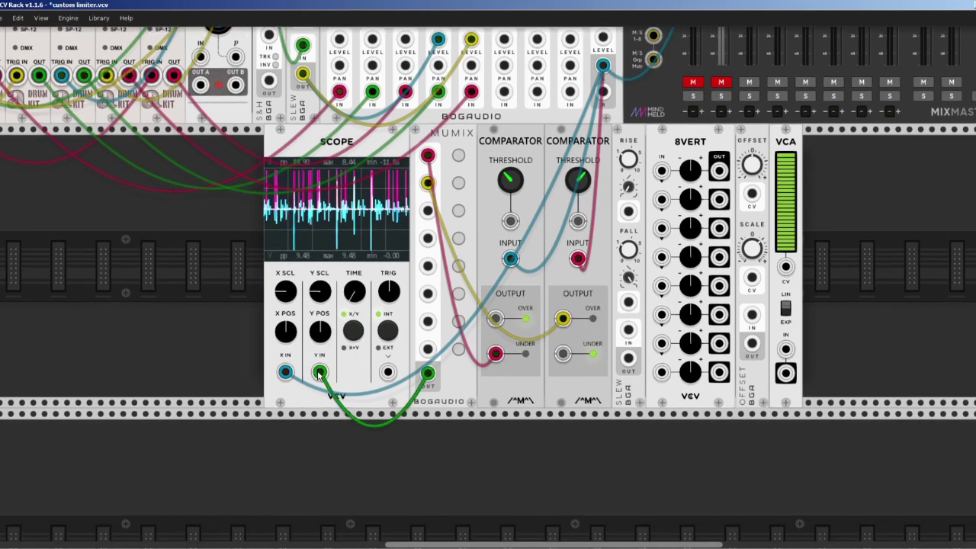
mouse_move(320, 373)
mouse_down()
mouse_move(450, 320)
mouse_move(439, 183)
mouse_move(628, 122)
mouse_move(642, 103)
mouse_move(610, 214)
mouse_move(624, 352)
mouse_move(628, 330)
mouse_move(584, 430)
mouse_move(324, 357)
mouse_up()
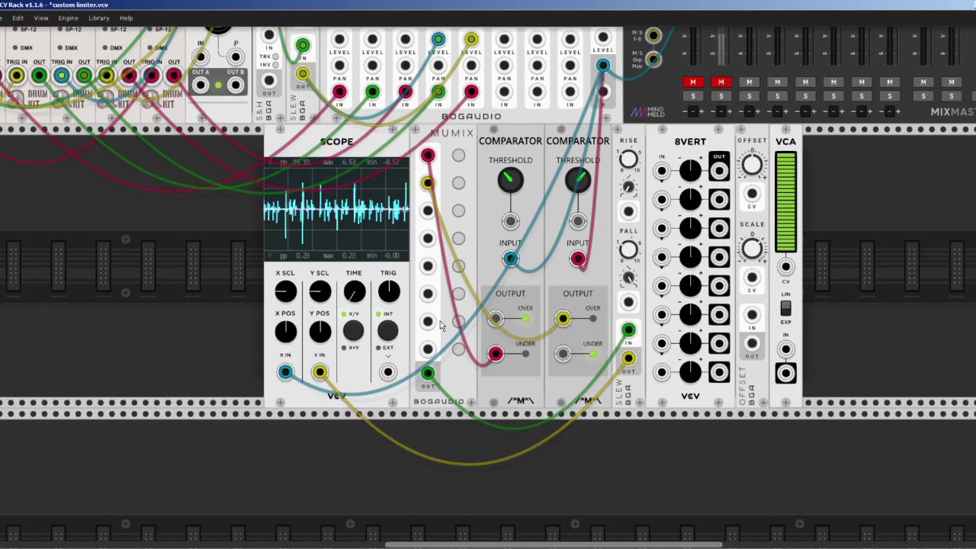
key(ctrl+equal)
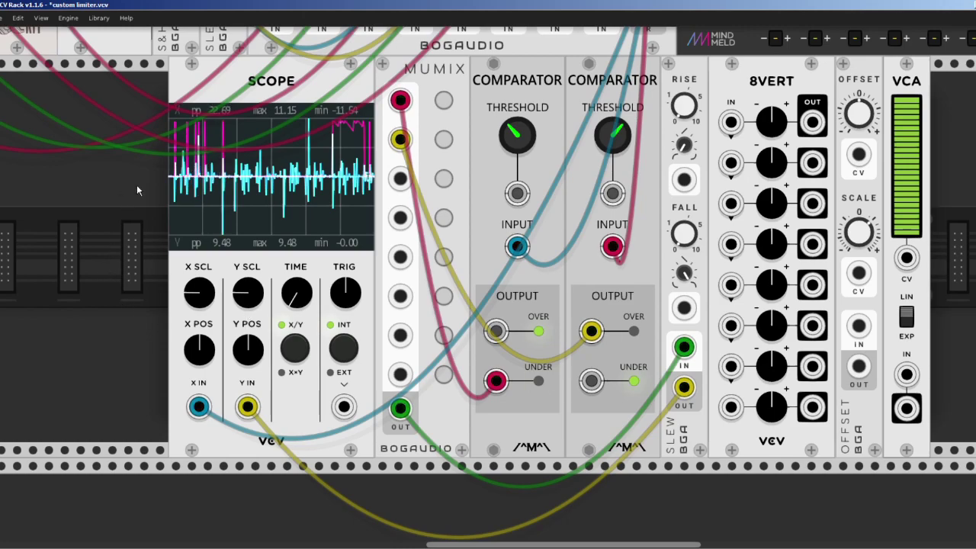
scroll(136, 185, up, 2)
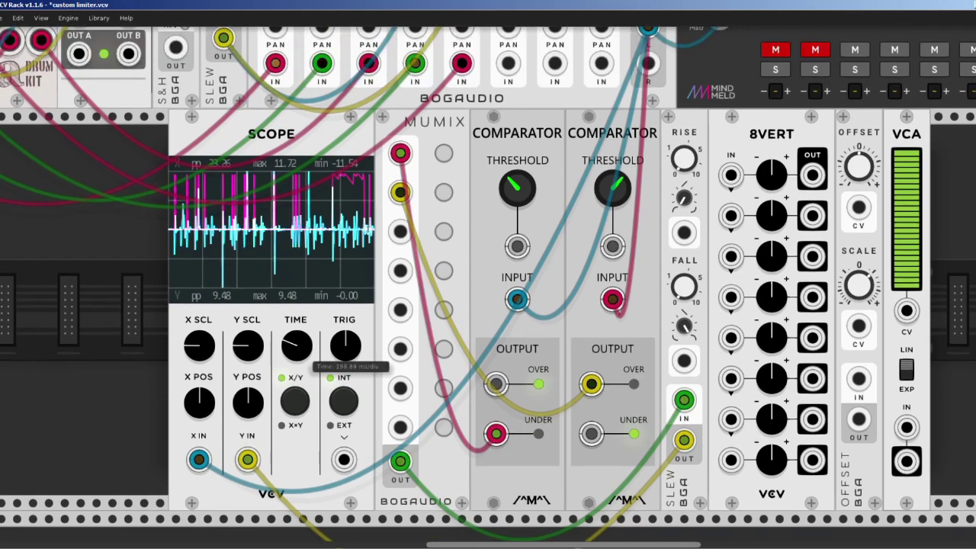
drag(297, 345, 297, 328)
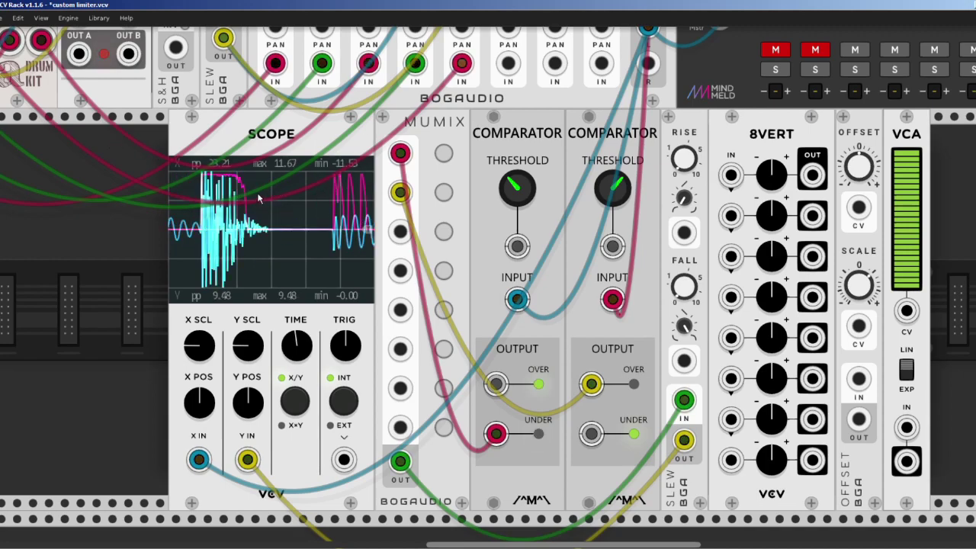
Set the Slew rise to about 0.07 s and fall to about 0.54 s
mouse_move(692, 170)
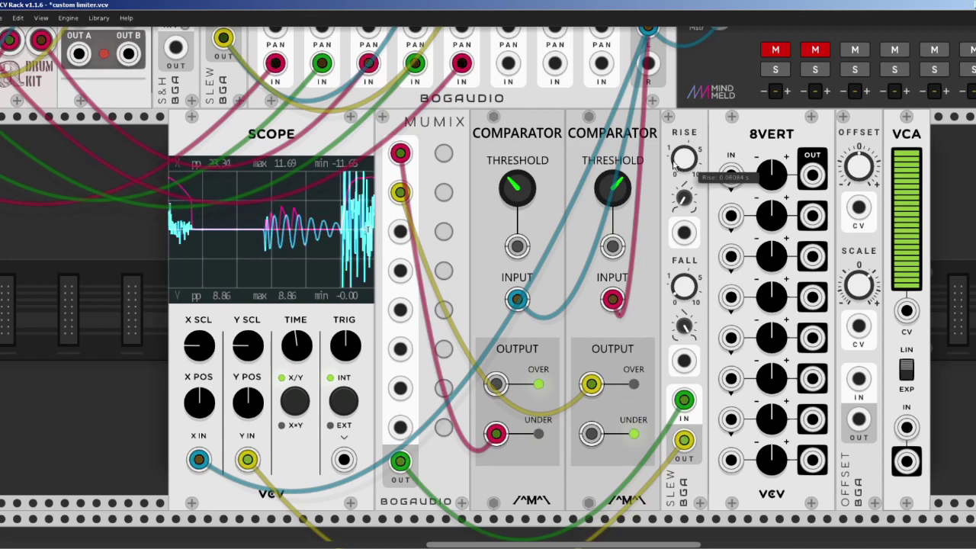
mouse_move(311, 359)
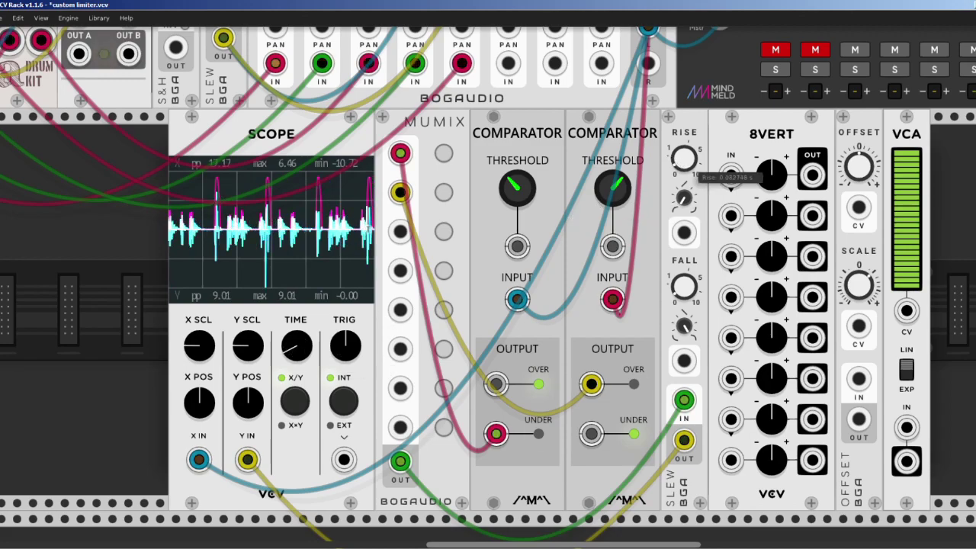
mouse_move(689, 293)
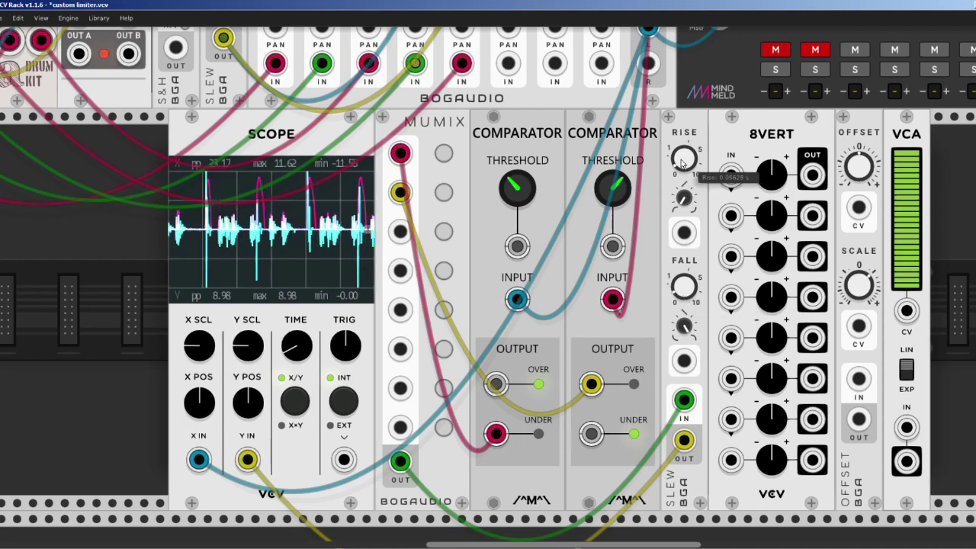
drag(678, 162, 678, 157)
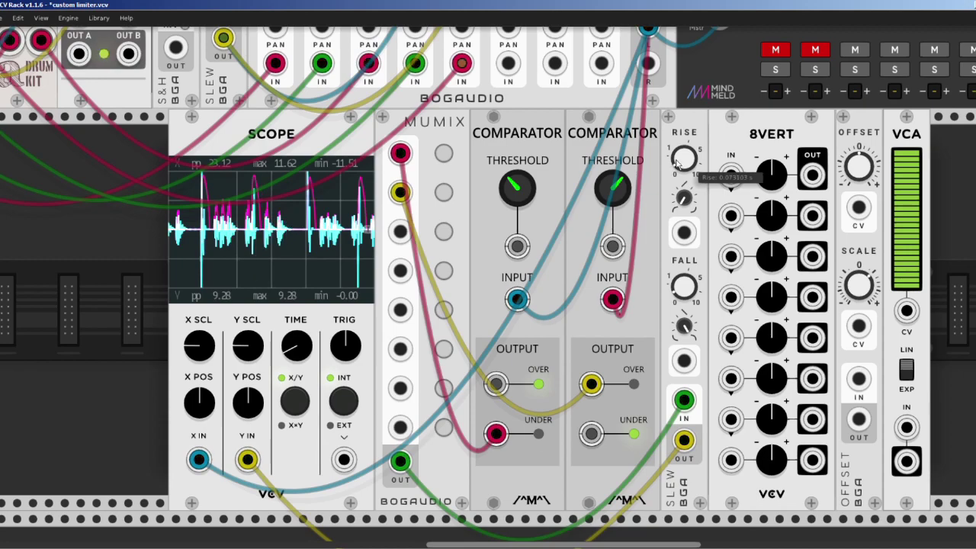
mouse_move(686, 291)
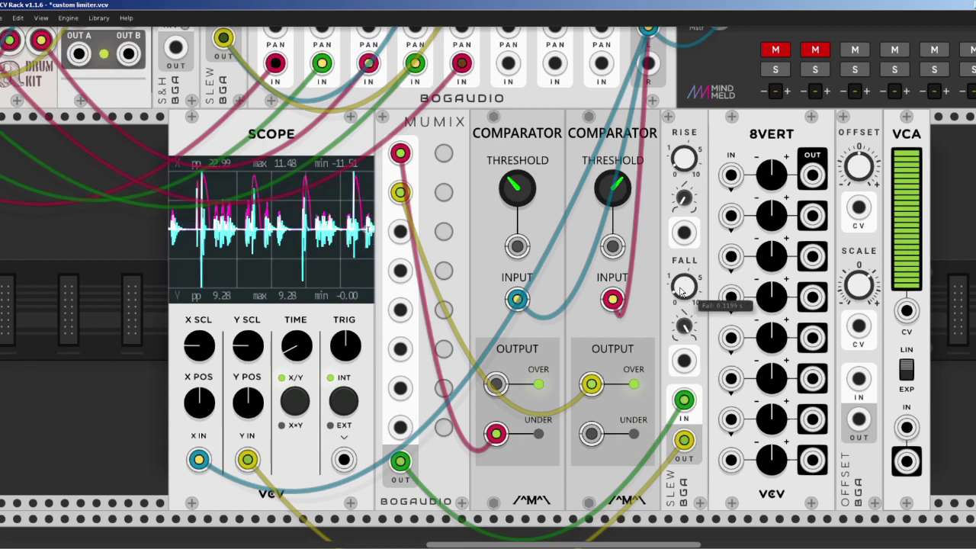
drag(687, 291, 686, 294)
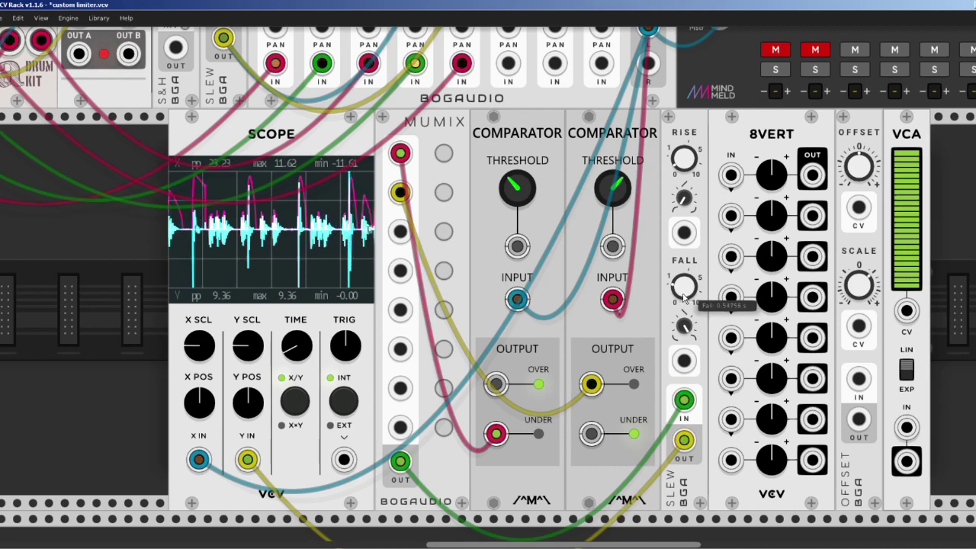
Cable SLEW OUT into 8VERT input 1, and 8VERT output 1 into the OFFSET input
scroll(191, 179, down, 2)
scroll(191, 179, right, 3)
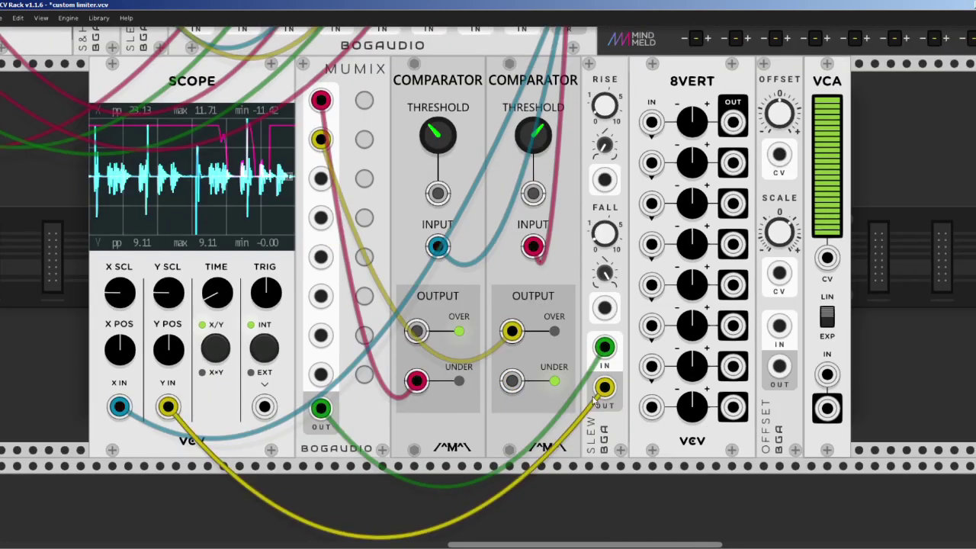
drag(652, 122, 604, 386)
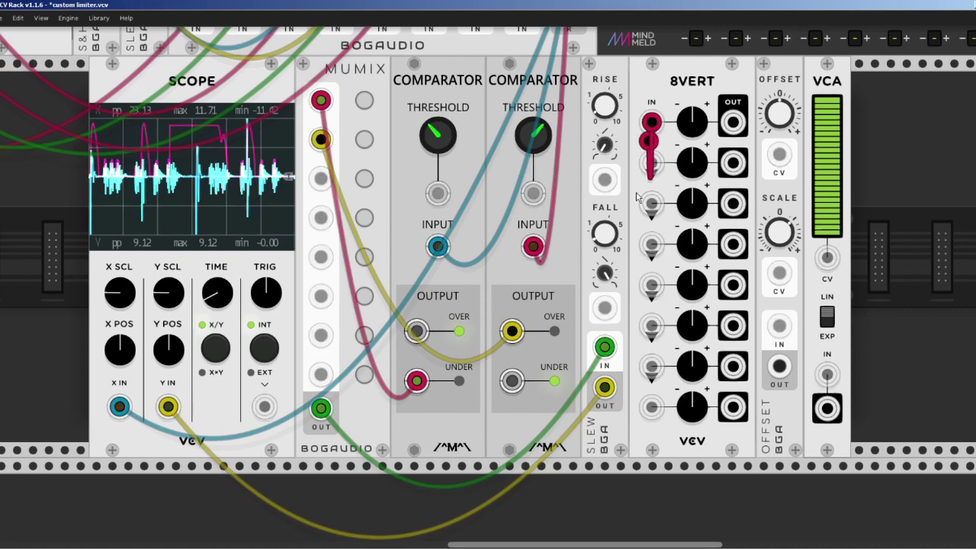
drag(166, 406, 645, 145)
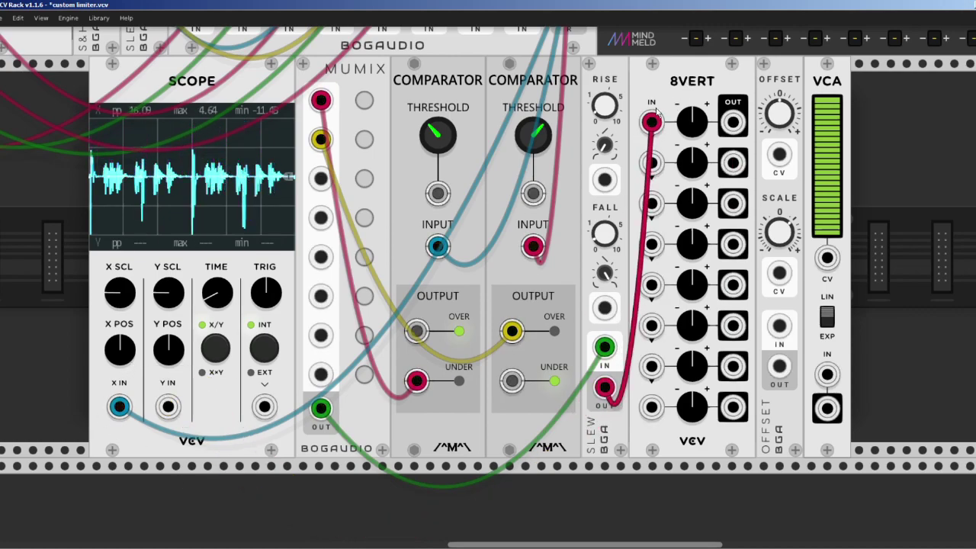
drag(733, 122, 169, 377)
scroll(170, 377, up, 3)
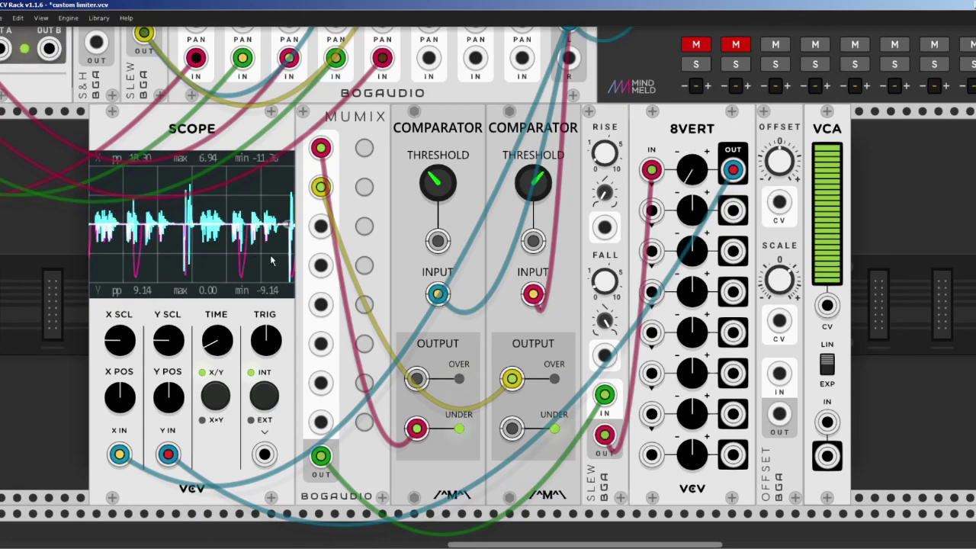
Patch OFFSET OUT into Scope Y IN and shorten the Slew fall time to about 0.23 s
scroll(248, 279, down, 4)
drag(167, 348, 780, 360)
scroll(292, 383, up, 3)
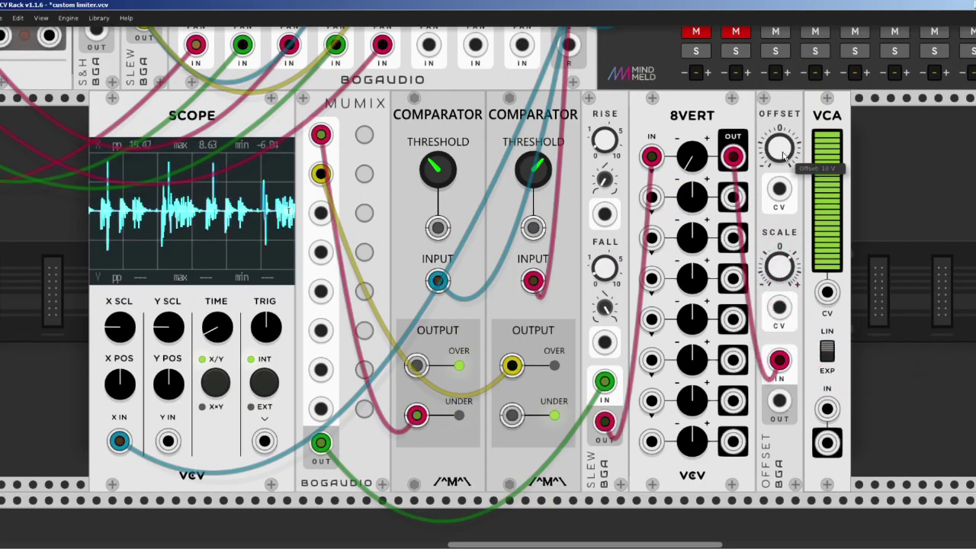
mouse_move(780, 402)
mouse_down()
mouse_move(518, 527)
mouse_move(166, 449)
mouse_move(169, 441)
mouse_up()
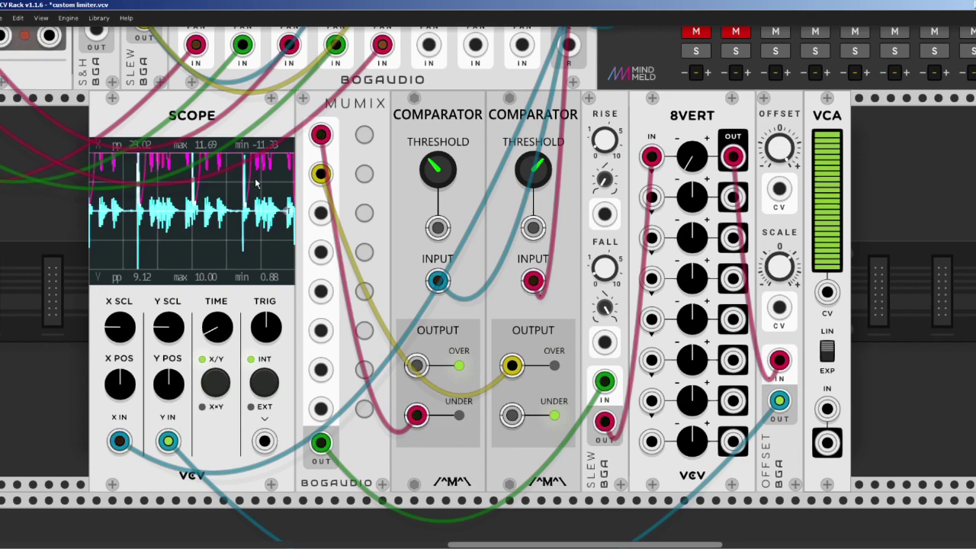
mouse_move(605, 276)
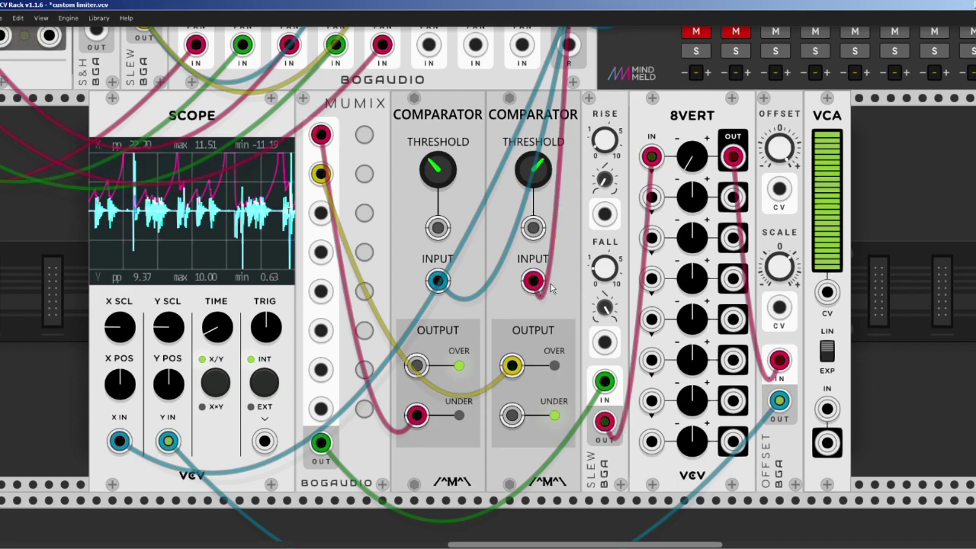
drag(602, 269, 600, 257)
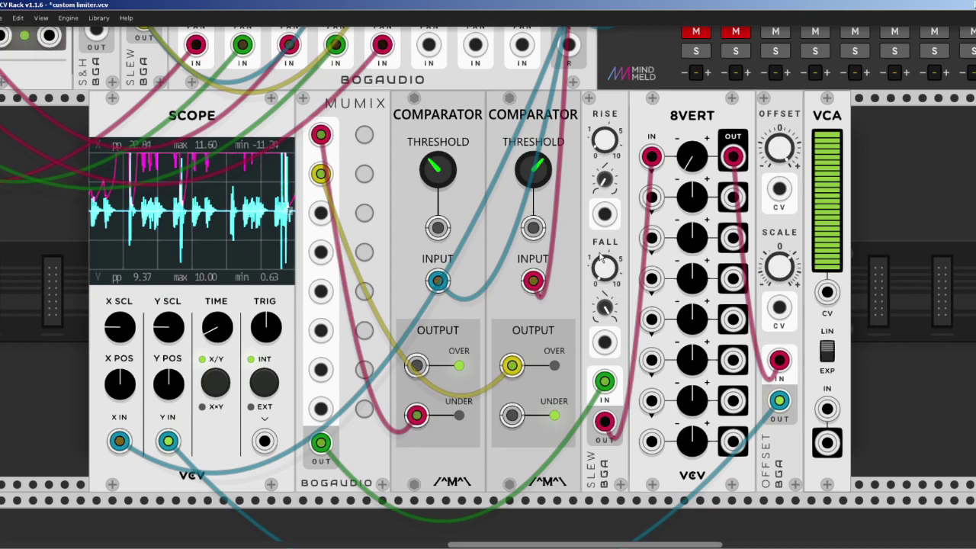
Move the OFFSET OUT cable to the VCA's CV input
scroll(632, 282, down, 3)
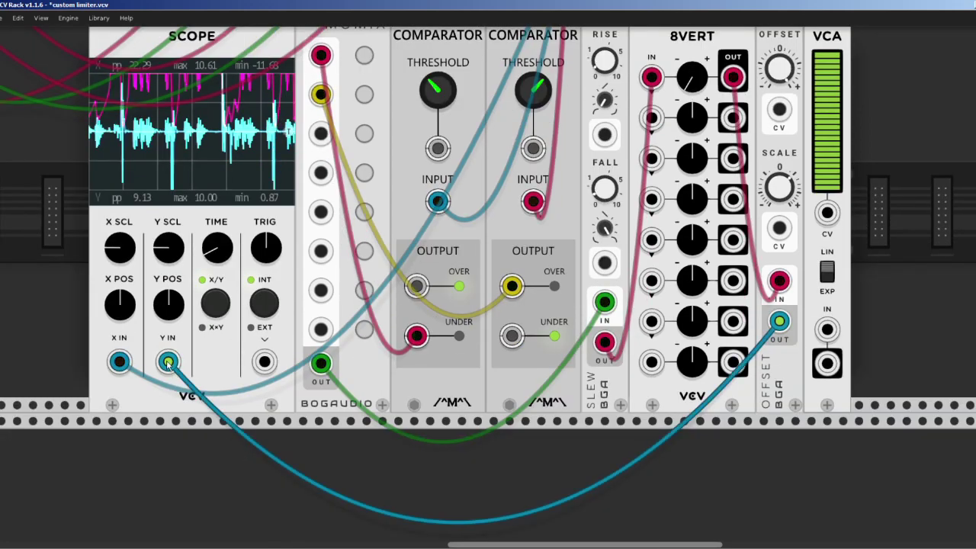
mouse_move(168, 363)
mouse_down()
mouse_move(221, 374)
mouse_move(878, 328)
mouse_move(912, 364)
mouse_move(914, 275)
mouse_move(884, 191)
mouse_move(927, 324)
mouse_move(792, 302)
mouse_move(787, 292)
mouse_up()
scroll(884, 190, up, 3)
scroll(900, 252, right, 2)
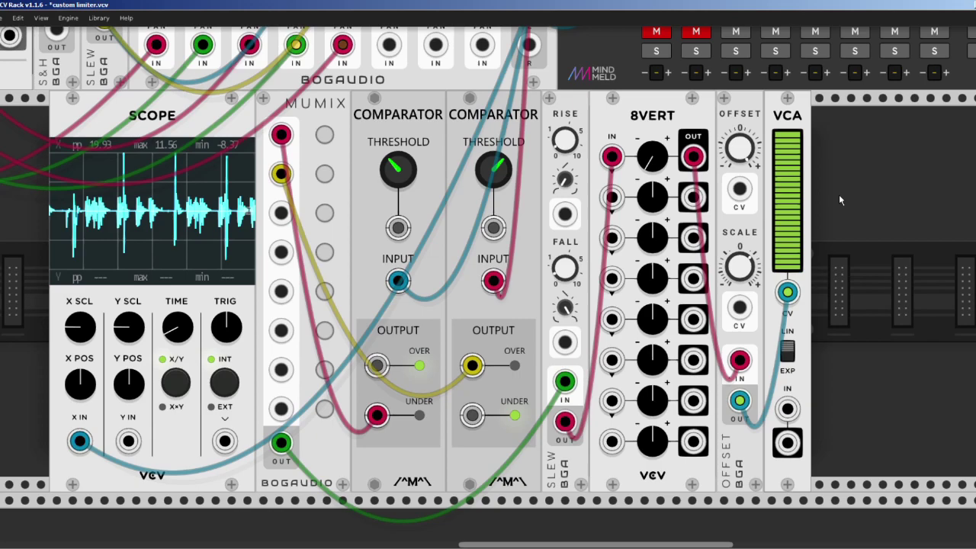
Turn 8VERT channel 1 gain negative and stack a second cable into Scope Y IN
mouse_move(658, 164)
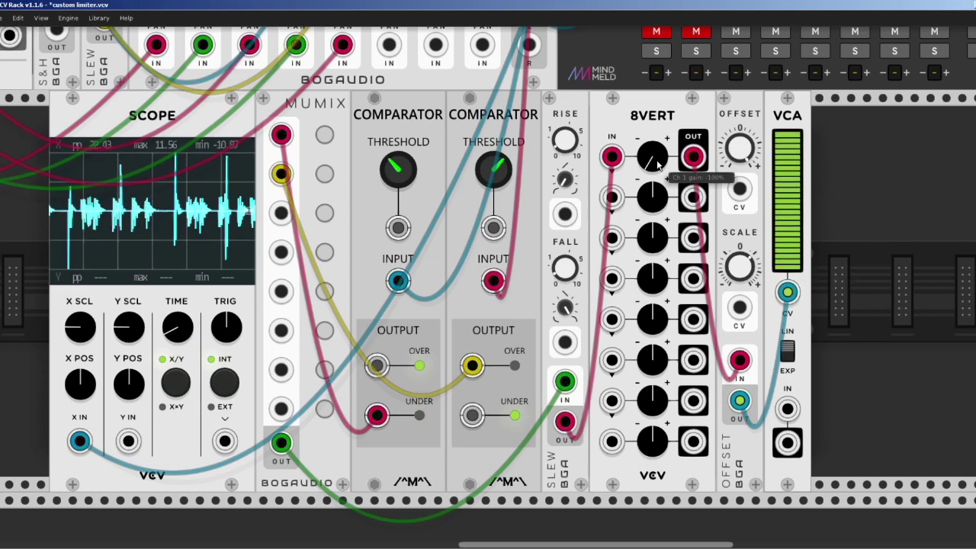
mouse_move(658, 164)
mouse_down()
mouse_move(657, 183)
mouse_move(649, 163)
mouse_up()
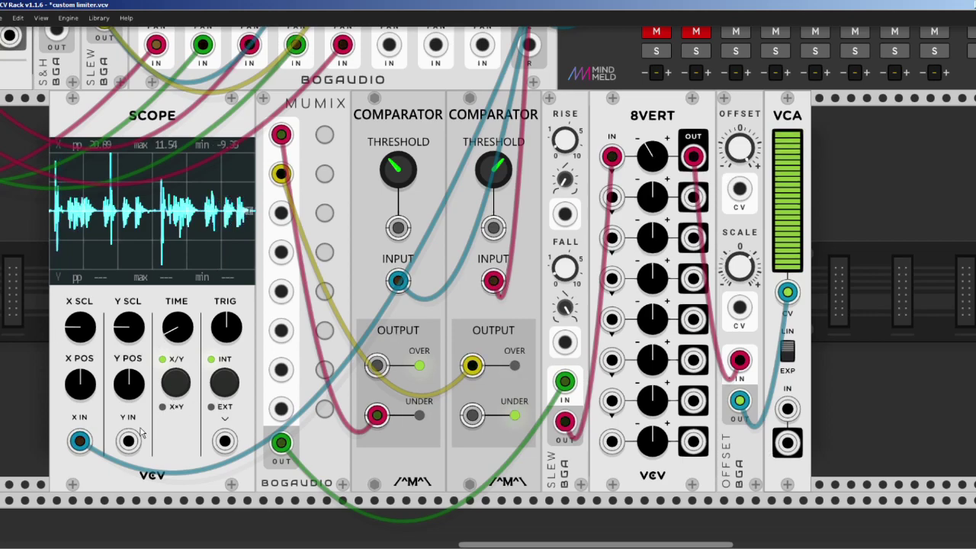
drag(128, 441, 739, 353)
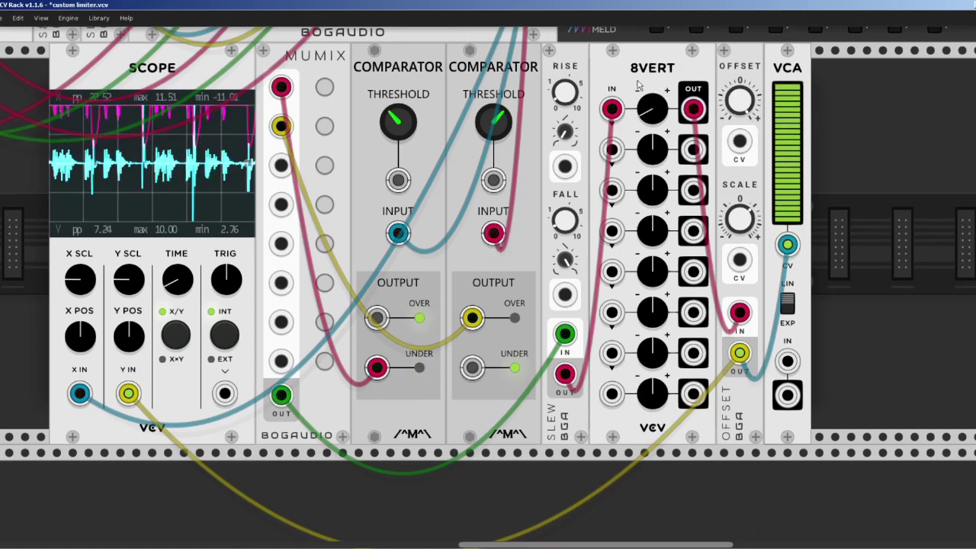
mouse_move(652, 113)
drag(652, 113, 652, 114)
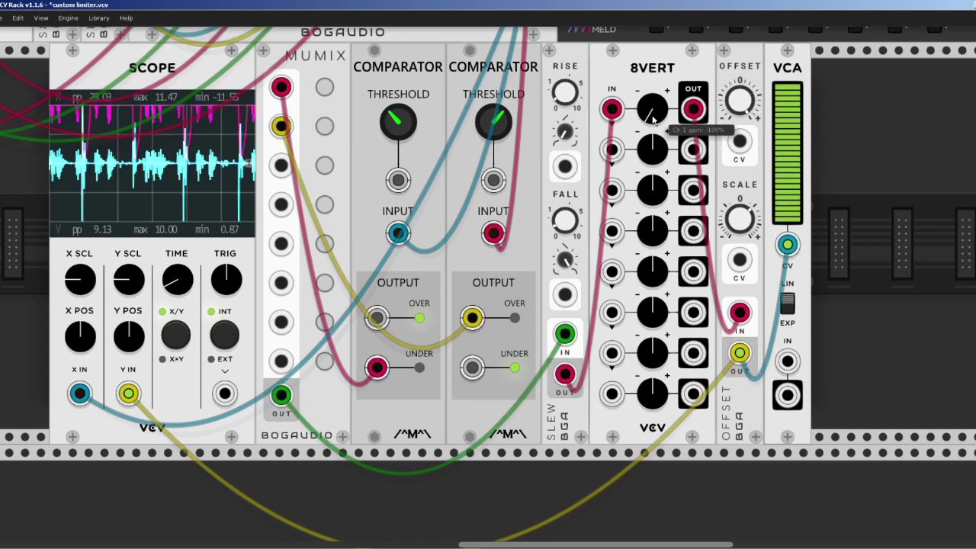
drag(654, 119, 654, 77)
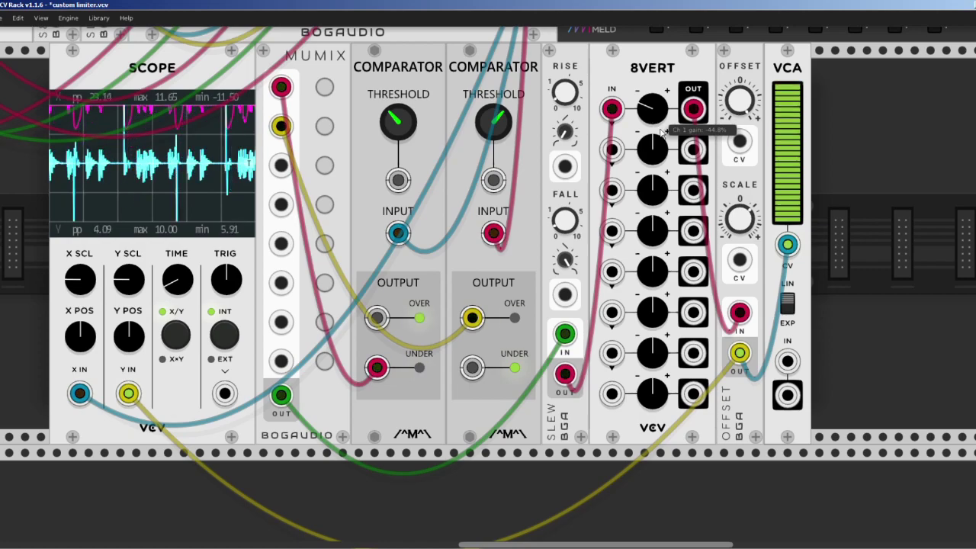
Zoom out, then cable the Mix8 output to VCA IN and VCA OUT to MixMaster channel 1
key(ctrl+minus)
scroll(871, 330, up, 2)
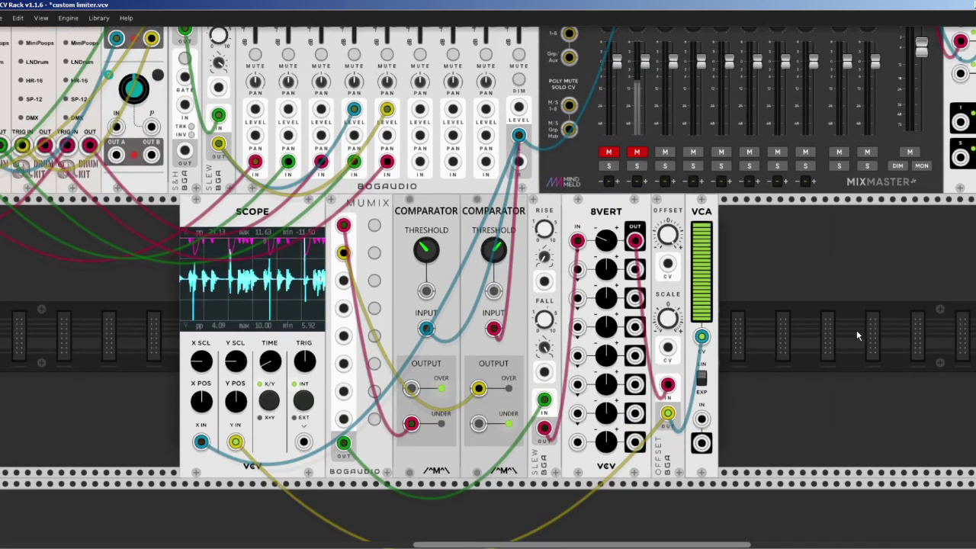
drag(702, 419, 519, 135)
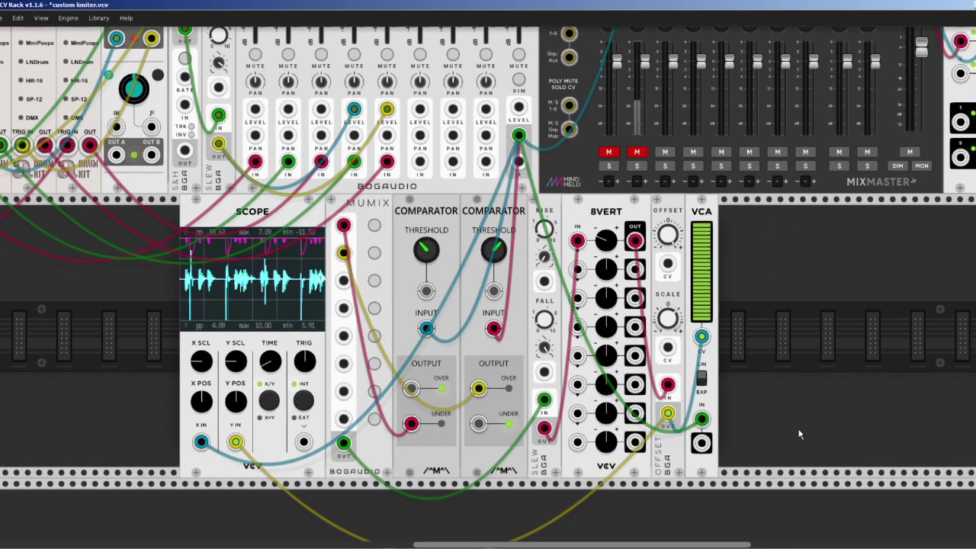
scroll(771, 444, up, 1)
drag(702, 496, 610, 97)
Unmute MixMaster channel 2 briefly, then mute it again
scroll(862, 399, up, 2)
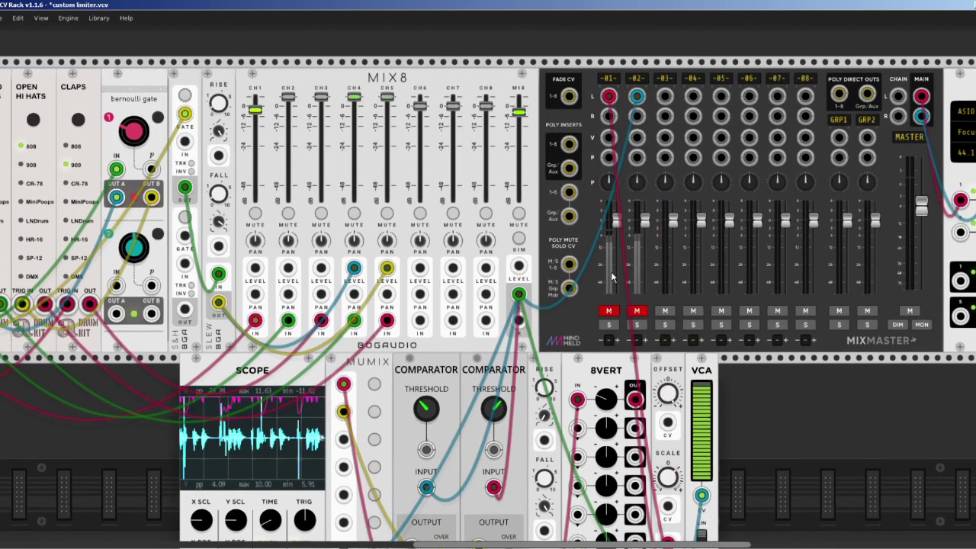
scroll(642, 240, down, 2)
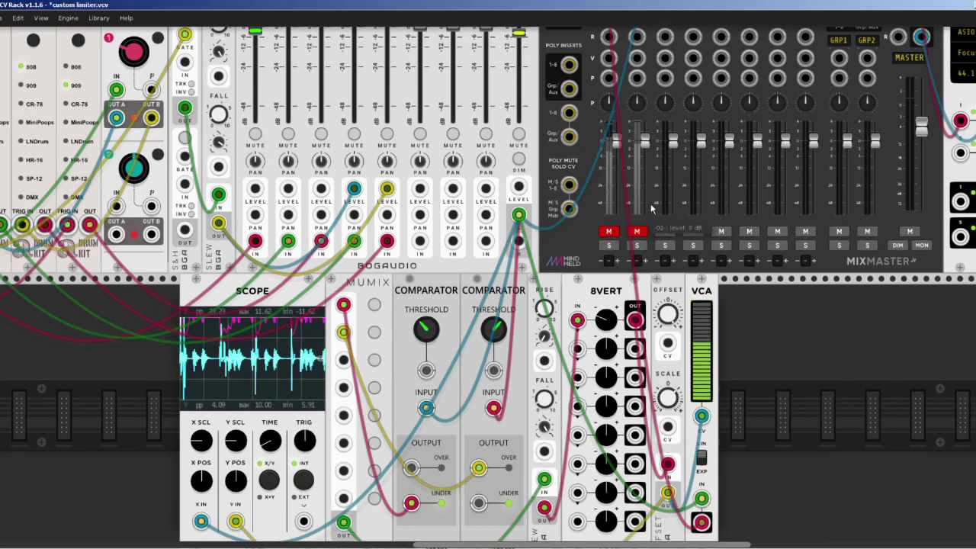
scroll(643, 240, up, 2)
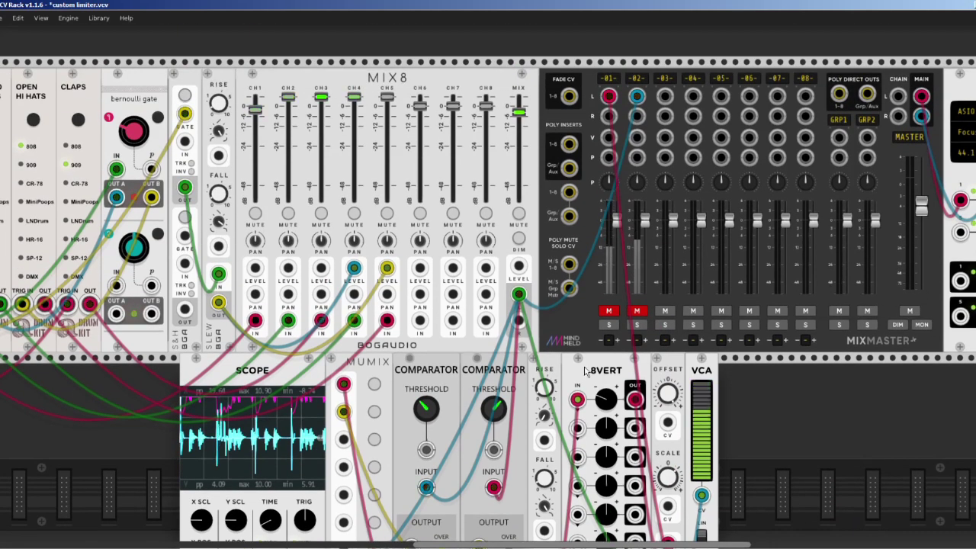
click(641, 313)
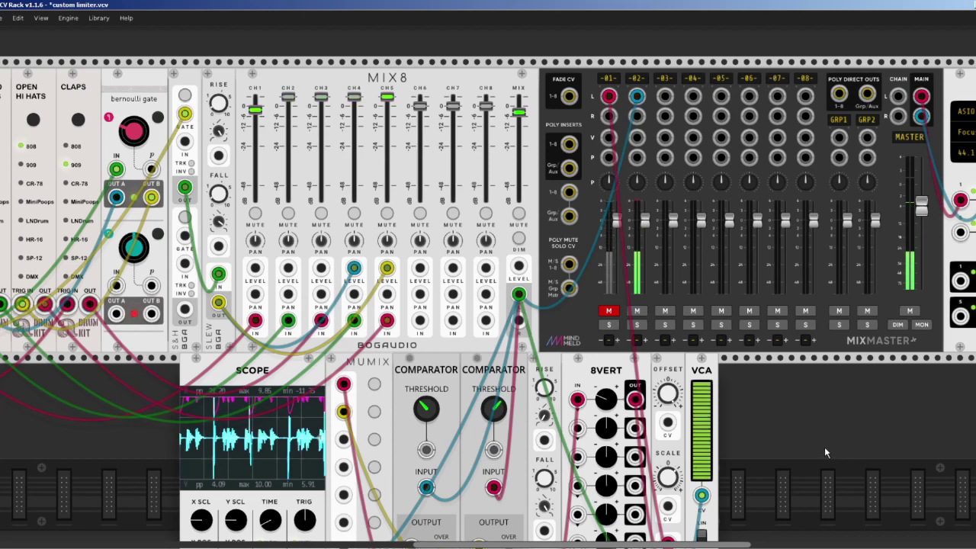
click(643, 313)
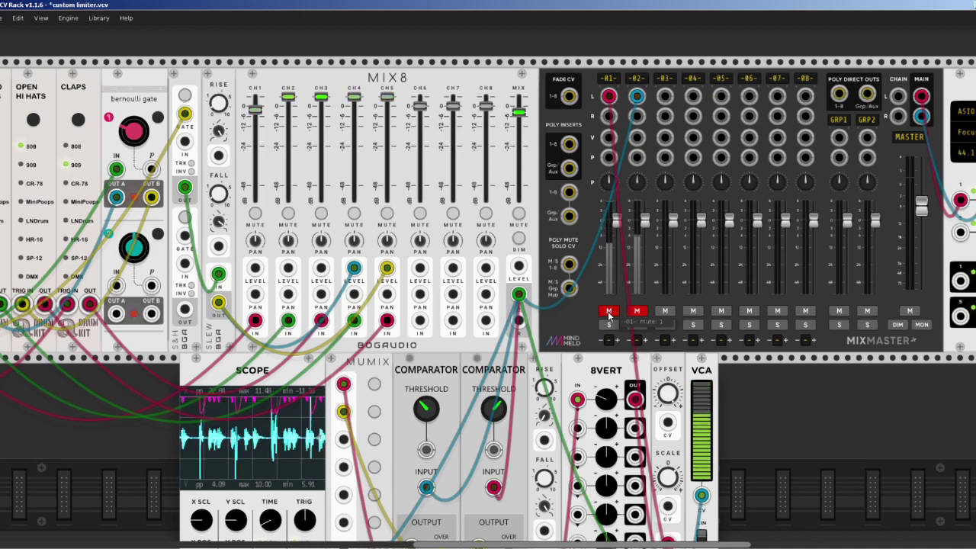
Unmute MixMaster channel 1 and set 8VERT channel 1 gain to about +70%
click(608, 311)
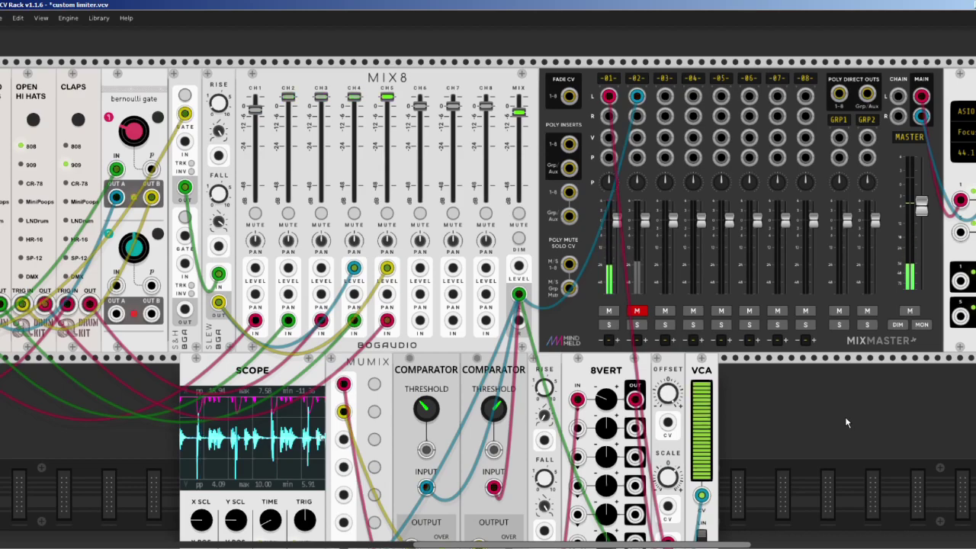
scroll(832, 401, down, 4)
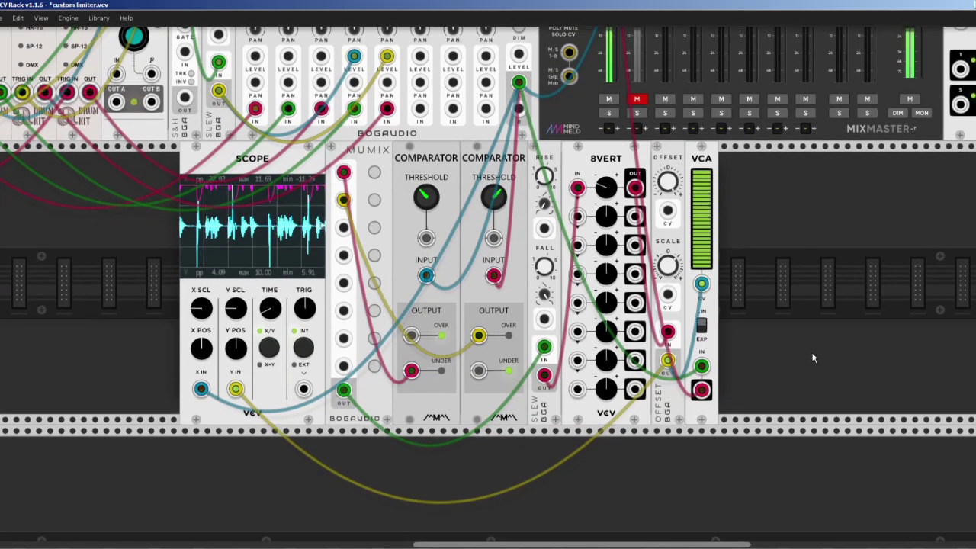
scroll(814, 358, down, 2)
scroll(524, 239, up, 2)
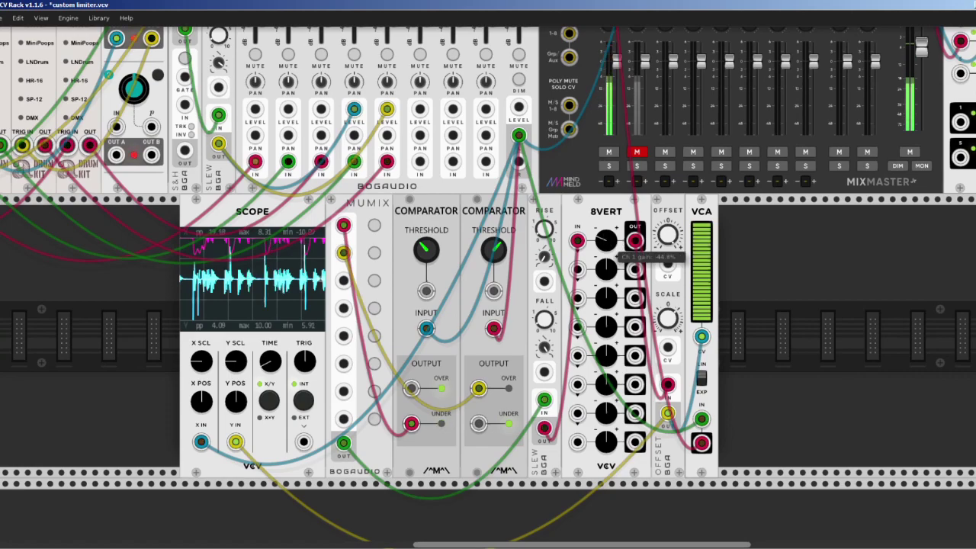
drag(606, 240, 605, 227)
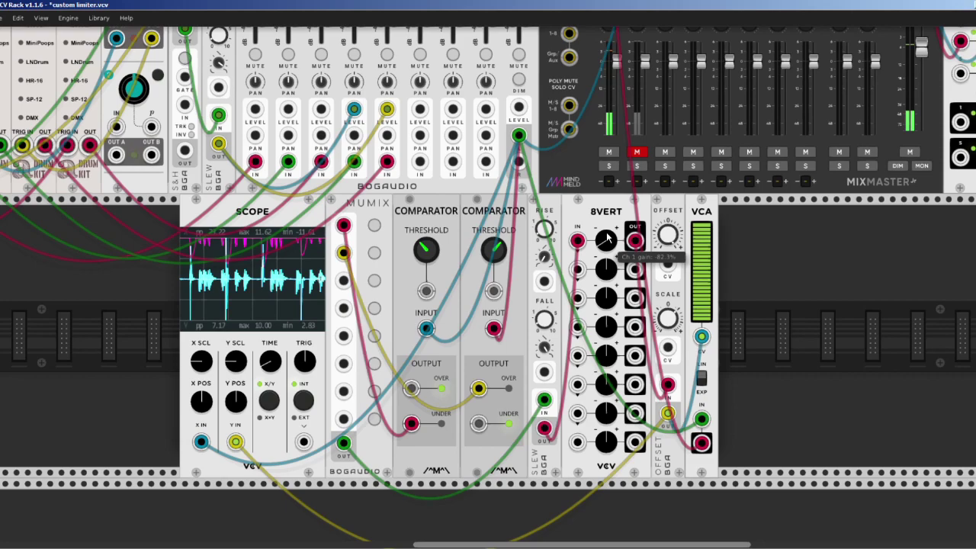
Patch the VCA output into the Scope's second input
scroll(785, 381, up, 2)
scroll(786, 381, down, 3)
scroll(785, 382, up, 2)
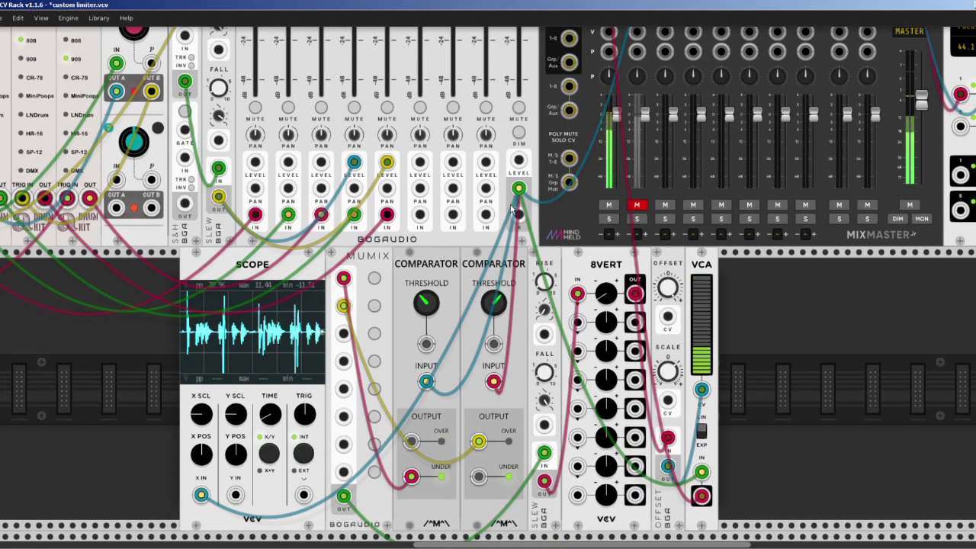
mouse_move(229, 492)
mouse_down()
mouse_move(216, 503)
mouse_move(236, 495)
mouse_up()
scroll(281, 258, down, 2)
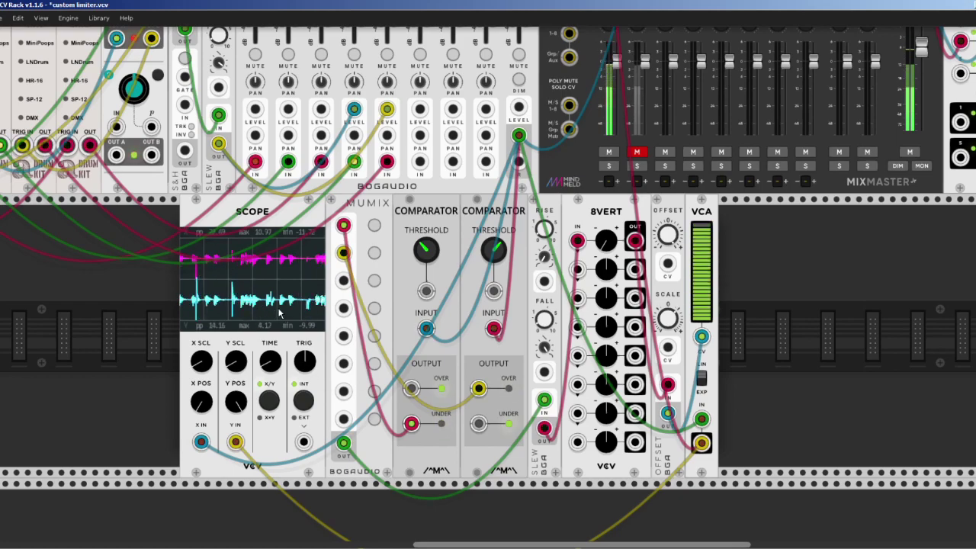
mouse_move(548, 330)
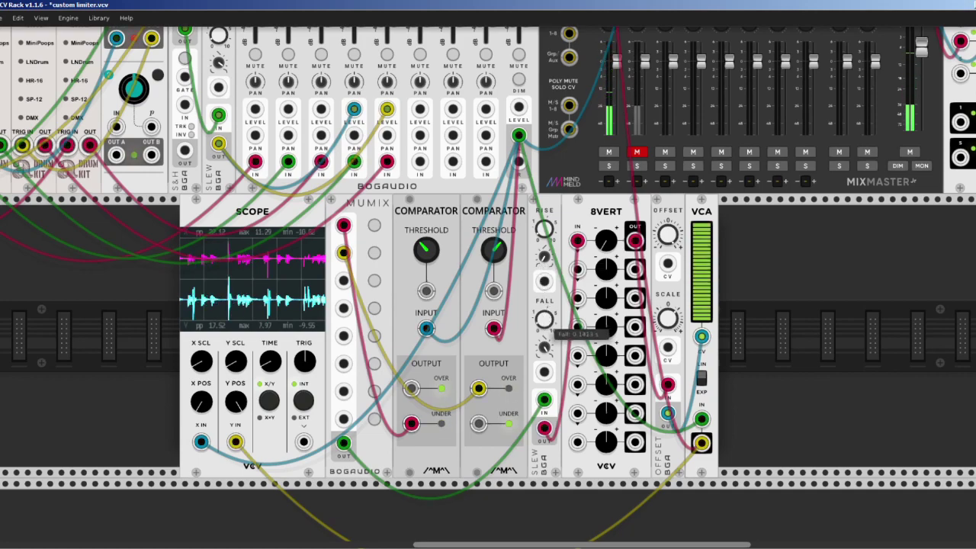
Lengthen Slew fall to about 0.82 s, lower 8VERT channel 1 gain to 58%, confirm threshold 2.8 V
drag(544, 319, 543, 303)
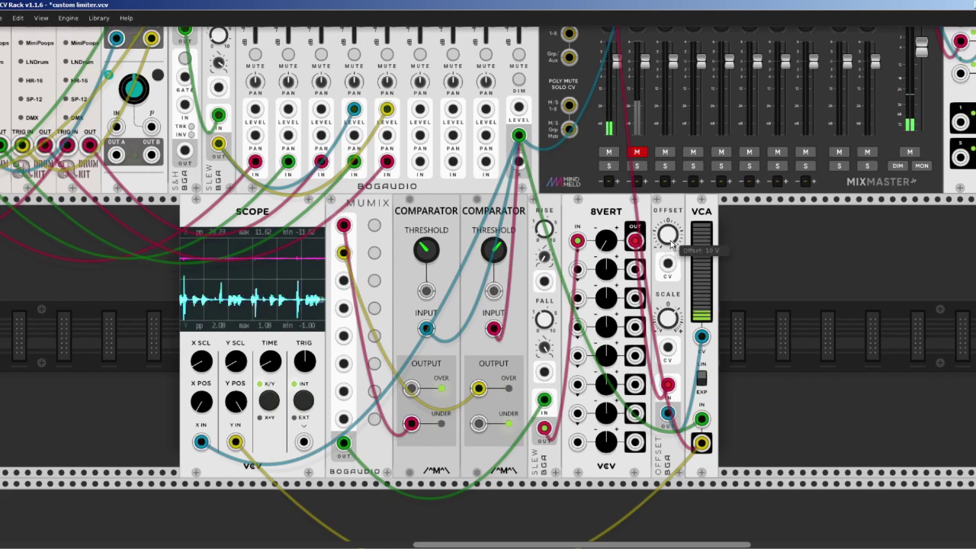
drag(606, 240, 607, 251)
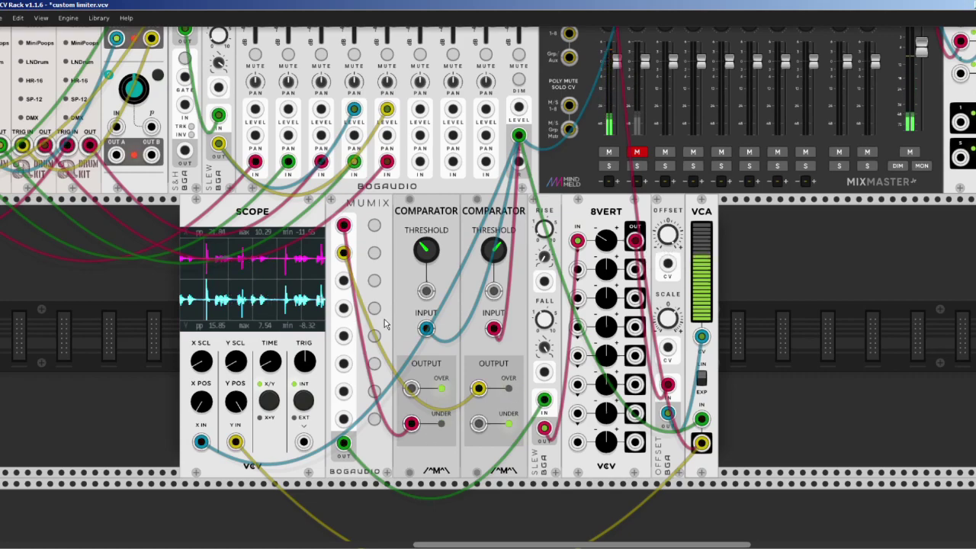
scroll(398, 301, down, 2)
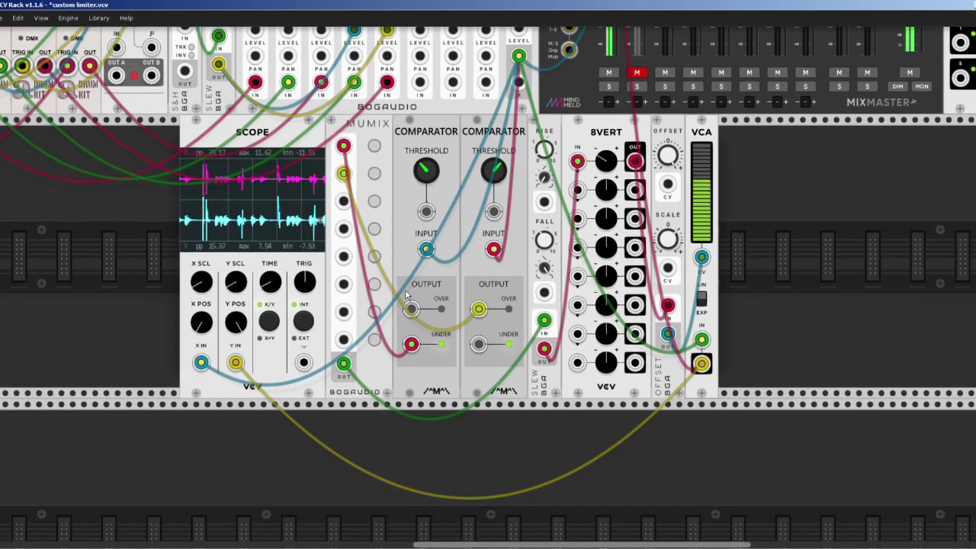
scroll(661, 262, up, 1)
scroll(661, 262, left, 1)
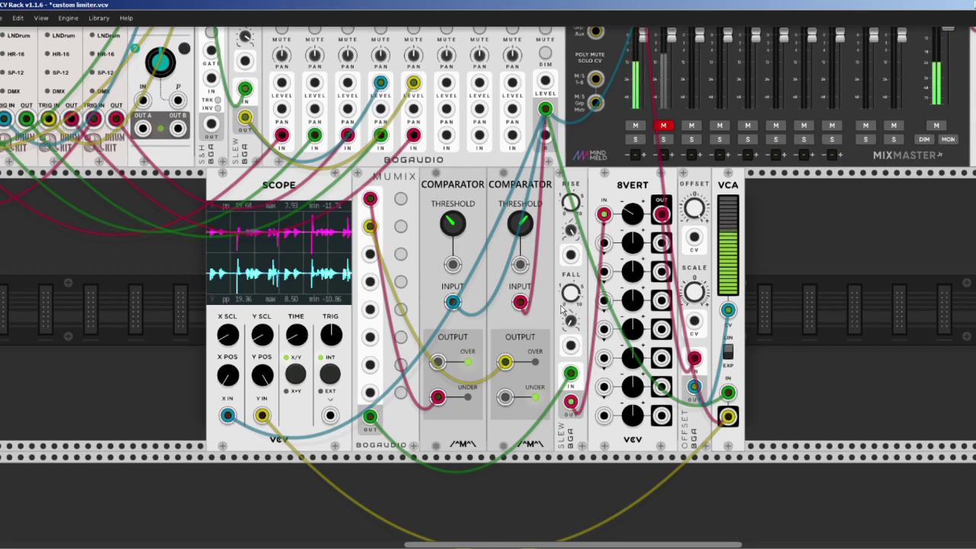
mouse_move(529, 222)
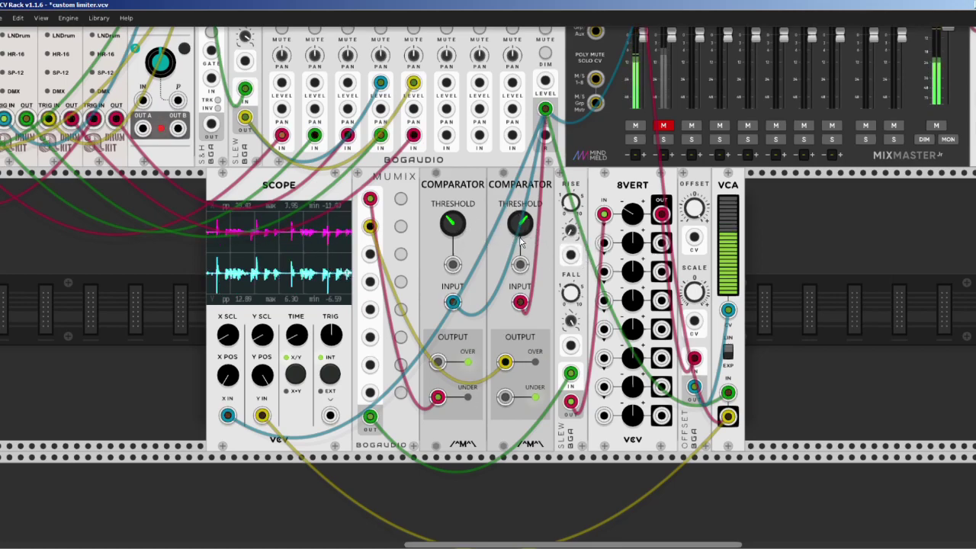
Duplicate the Offset module and place it directly right of the VCA
scroll(649, 228, left, 3)
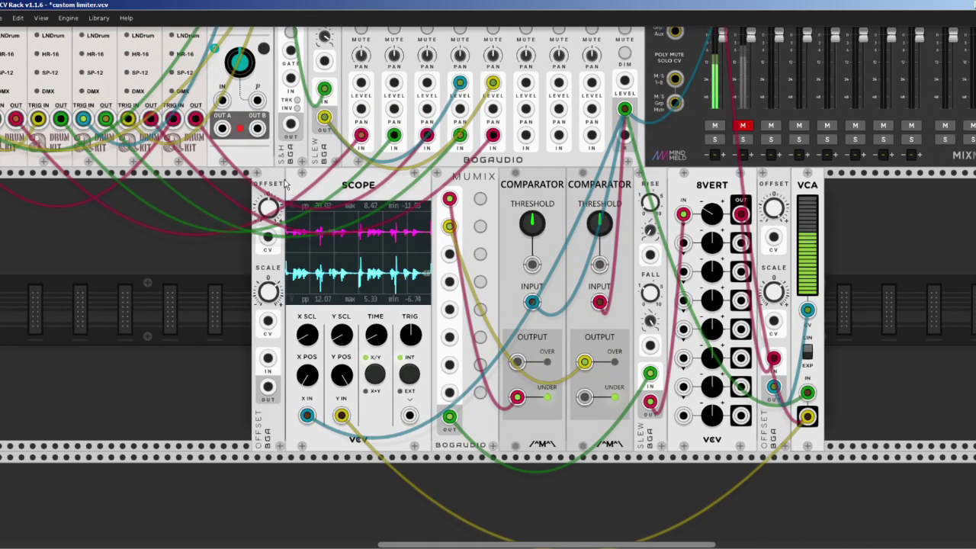
key(ctrl+d)
drag(848, 374, 879, 386)
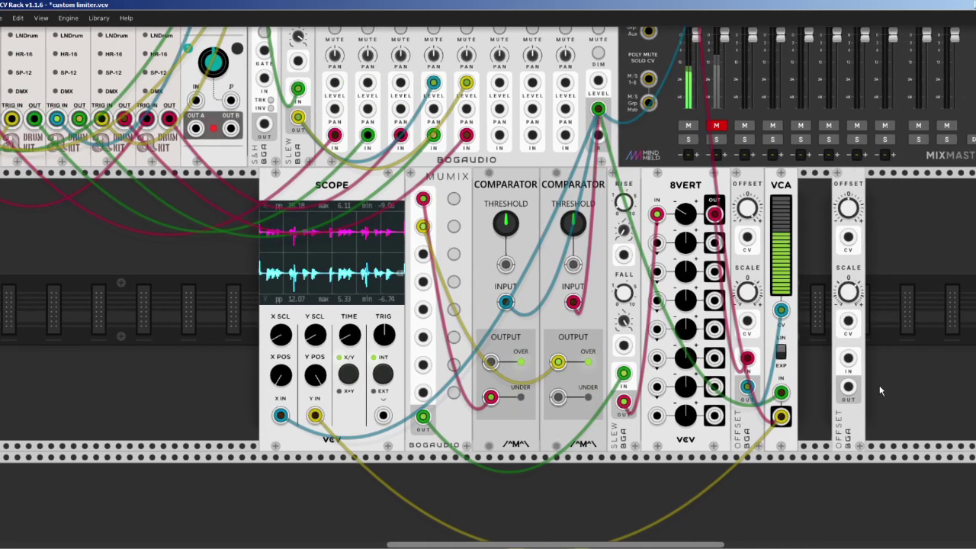
scroll(879, 385, right, 3)
scroll(880, 390, right, 2)
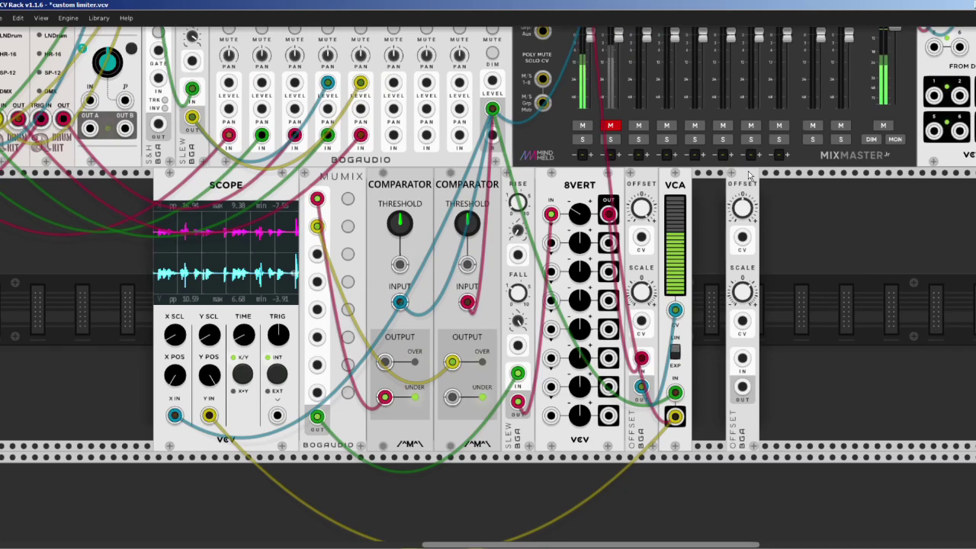
drag(746, 186, 734, 187)
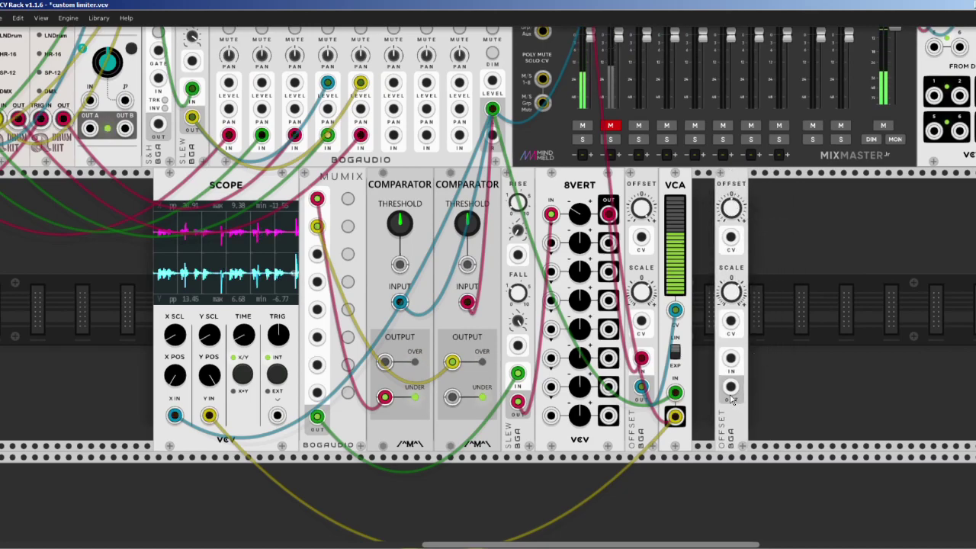
Cable the new Offset output into 8VERT and the right Comparator threshold, raising offset to 10 V
drag(730, 386, 402, 219)
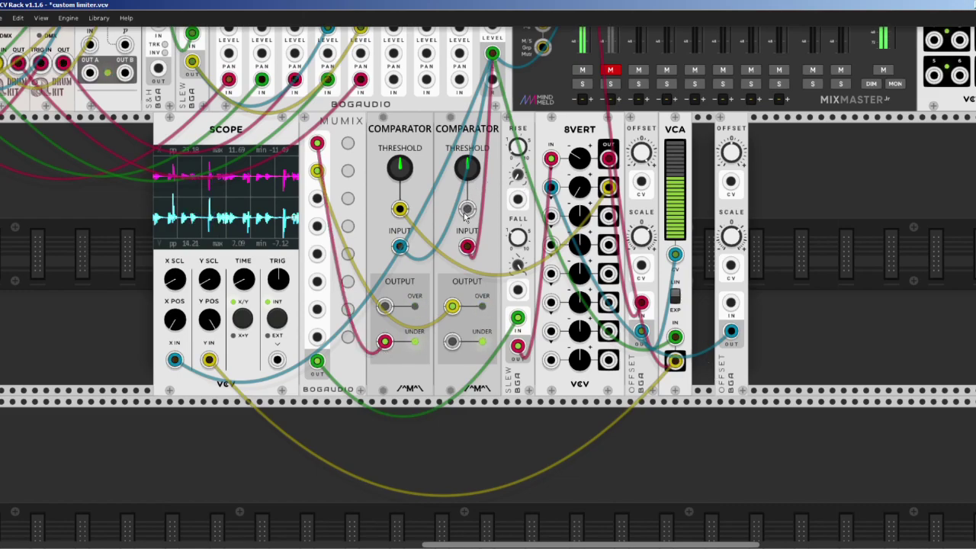
drag(468, 208, 730, 333)
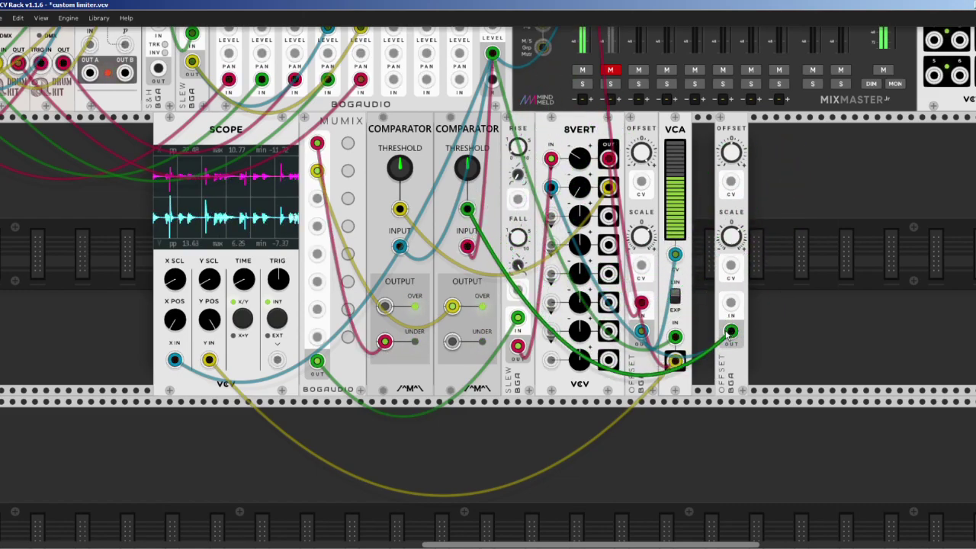
drag(739, 162, 739, 144)
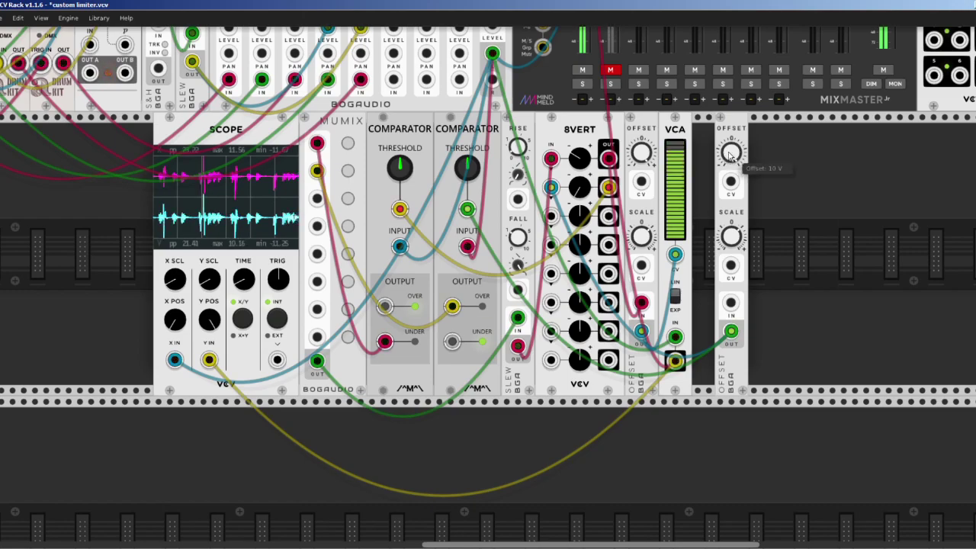
Sweep the new Offset knob between about -1.38 V and 0.64 V, then enter exactly 0
drag(733, 155, 733, 179)
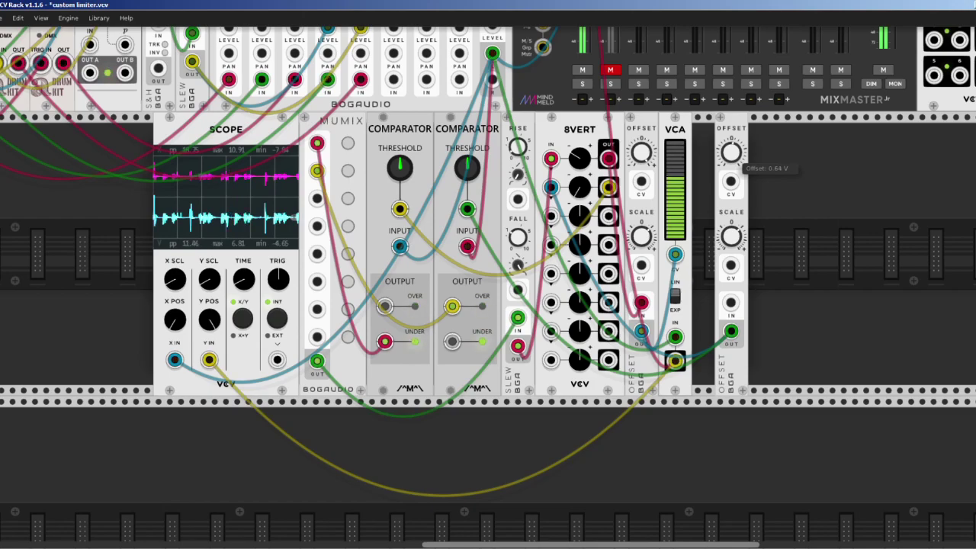
drag(733, 152, 732, 147)
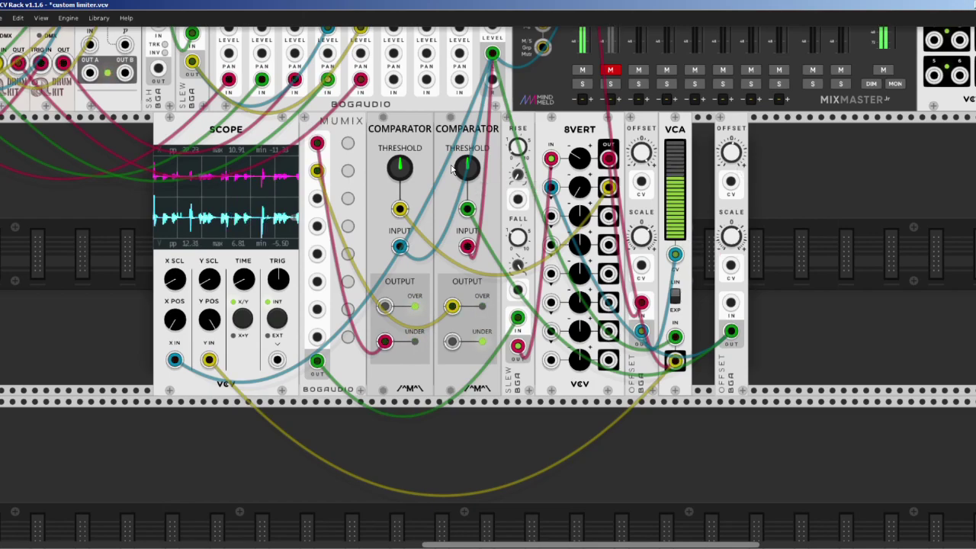
right_click(728, 153)
text(0)
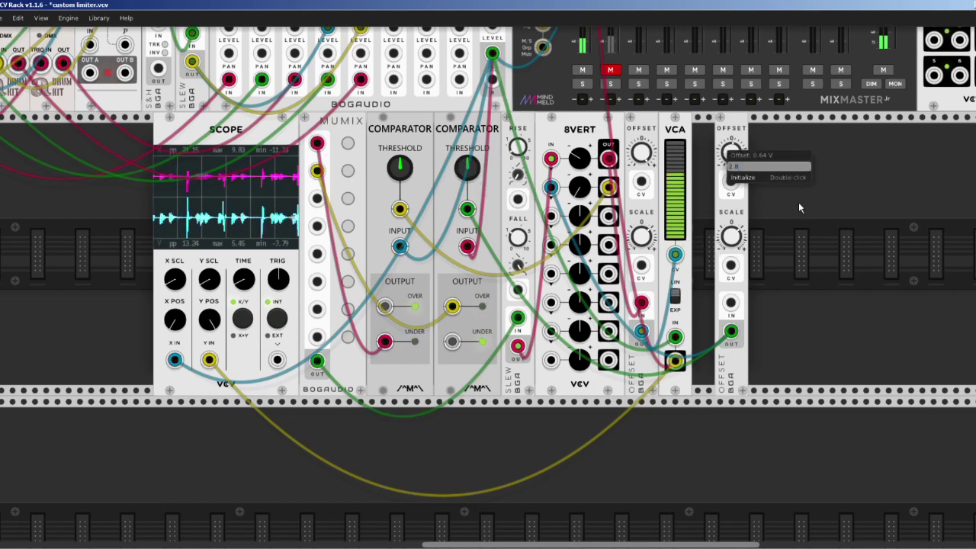
key(Return)
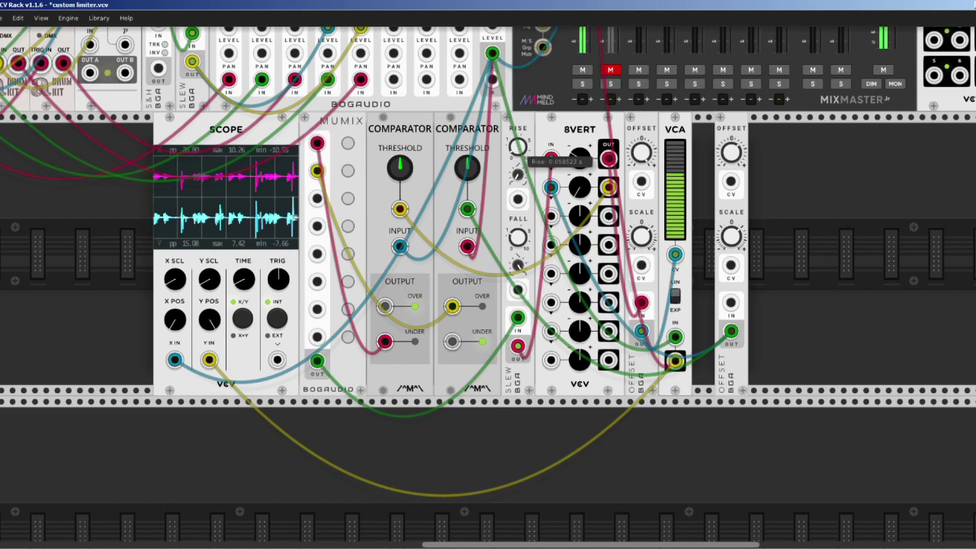
Turn the Slew RISE knob down near zero and bring the whole rack into view
drag(518, 146, 518, 151)
scroll(518, 228, down, 3)
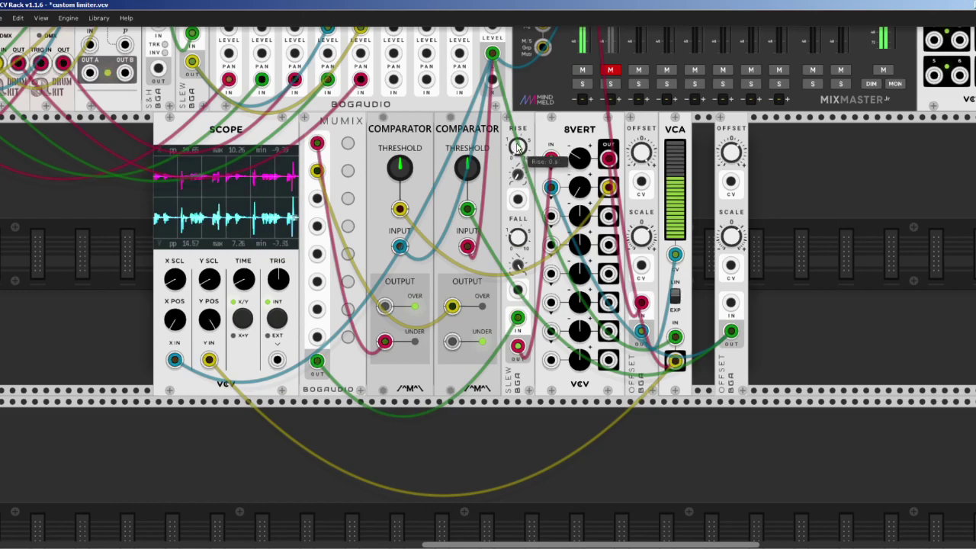
scroll(767, 351, up, 1)
scroll(768, 351, left, 1)
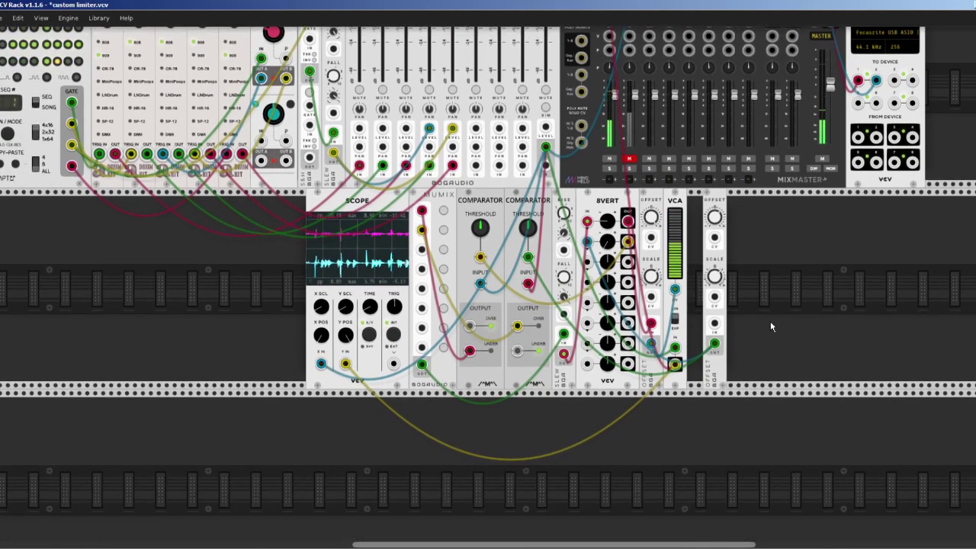
scroll(770, 327, up, 3)
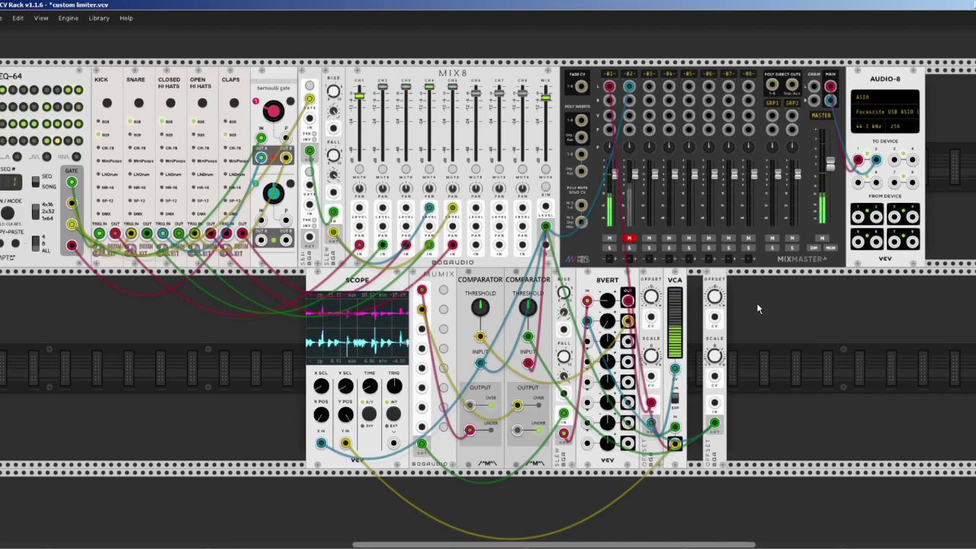
Add Vult Debriatus ahead of the VCA and slightly lengthen the Slew fall time
scroll(757, 303, up, 2)
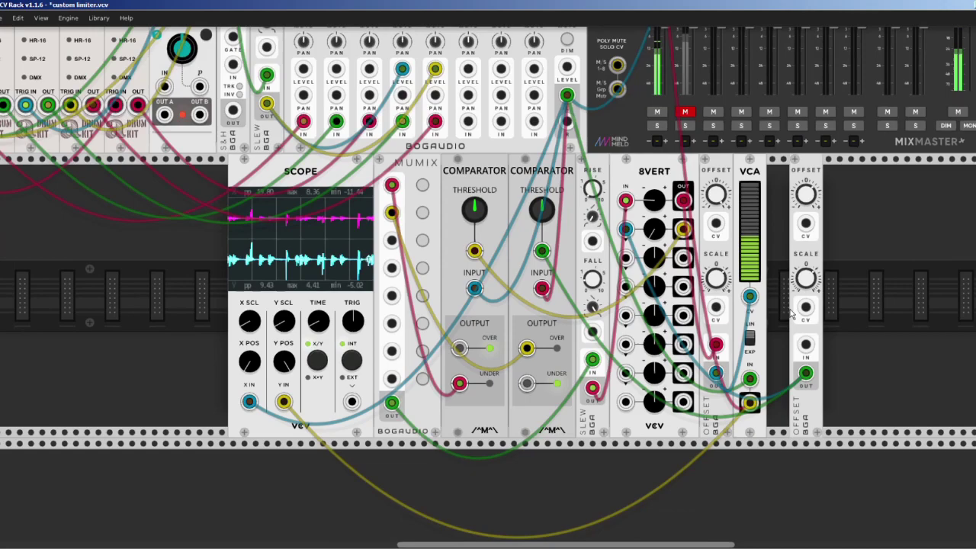
drag(759, 308, 938, 389)
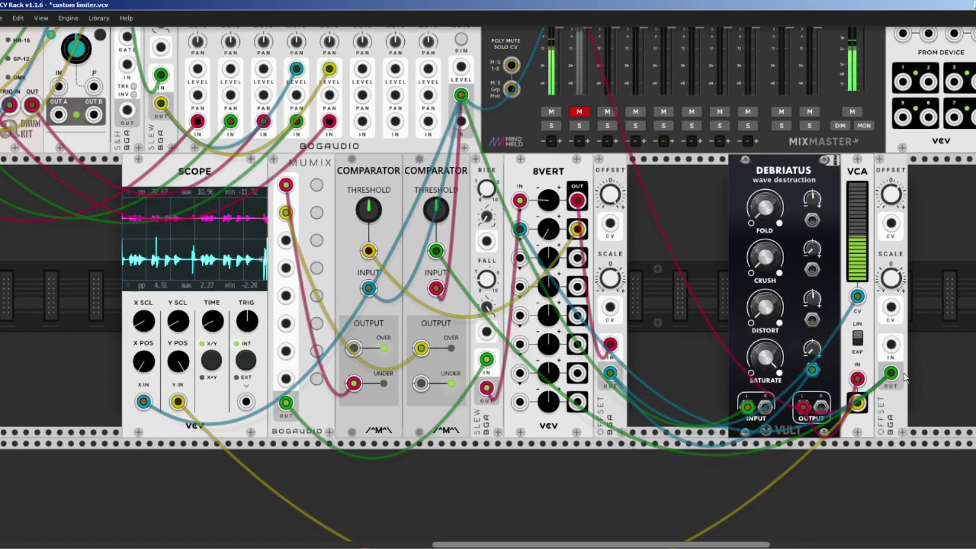
scroll(759, 369, up, 1)
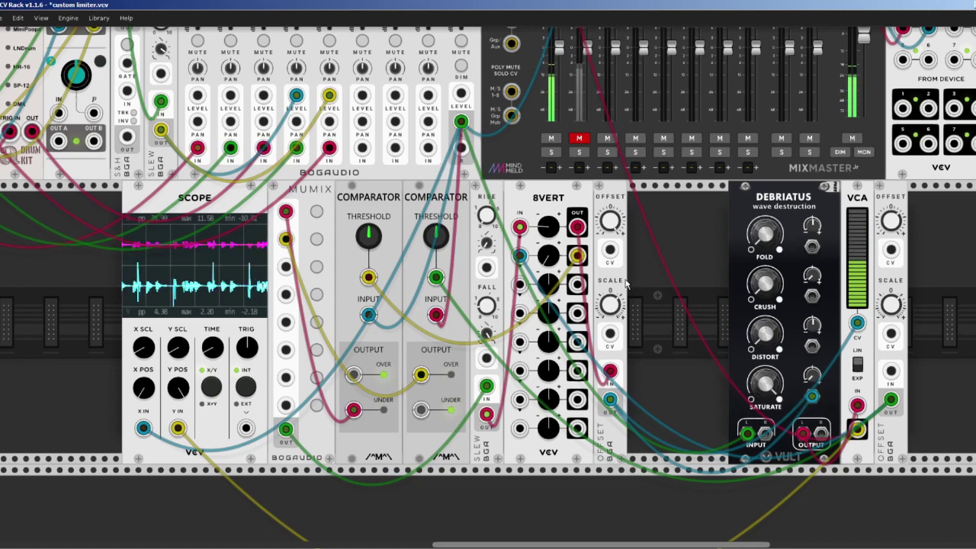
scroll(672, 351, up, 2)
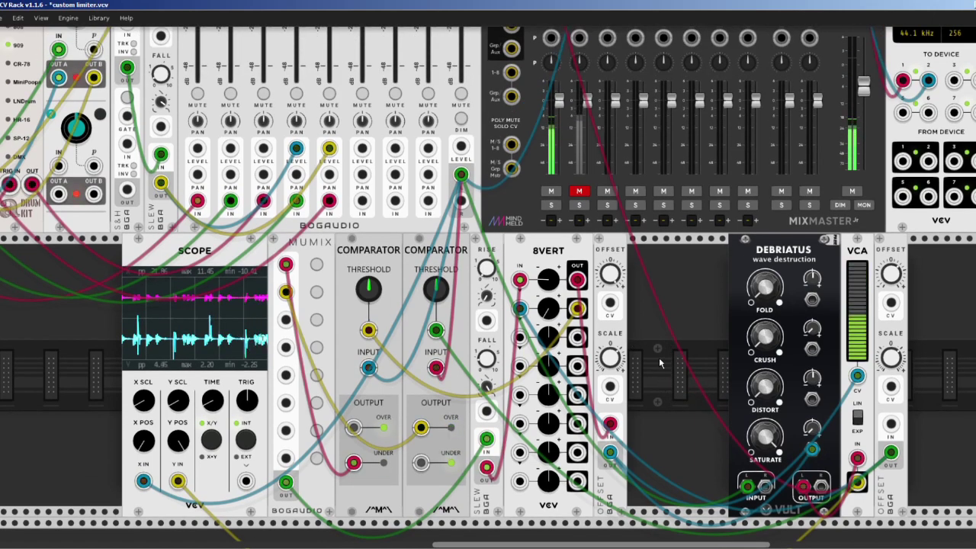
scroll(553, 359, down, 3)
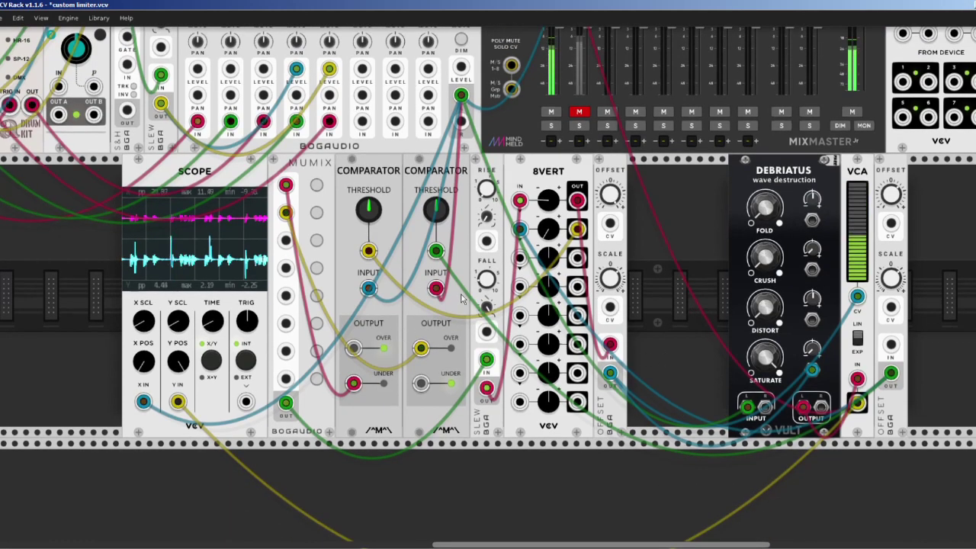
mouse_move(488, 280)
drag(488, 281, 488, 276)
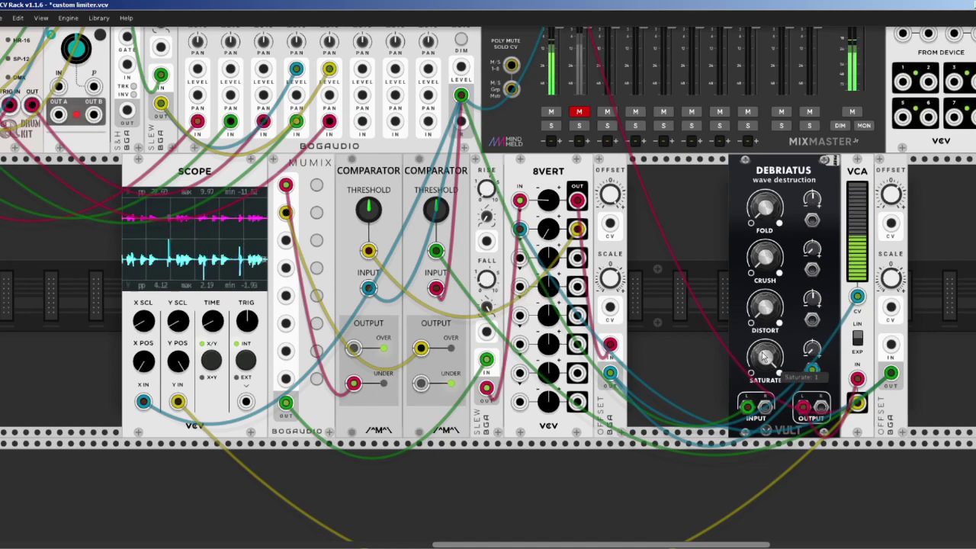
Move the cyan cable from Saturate CV to Fold CV and set fold modulation to about -0.58
mouse_move(758, 316)
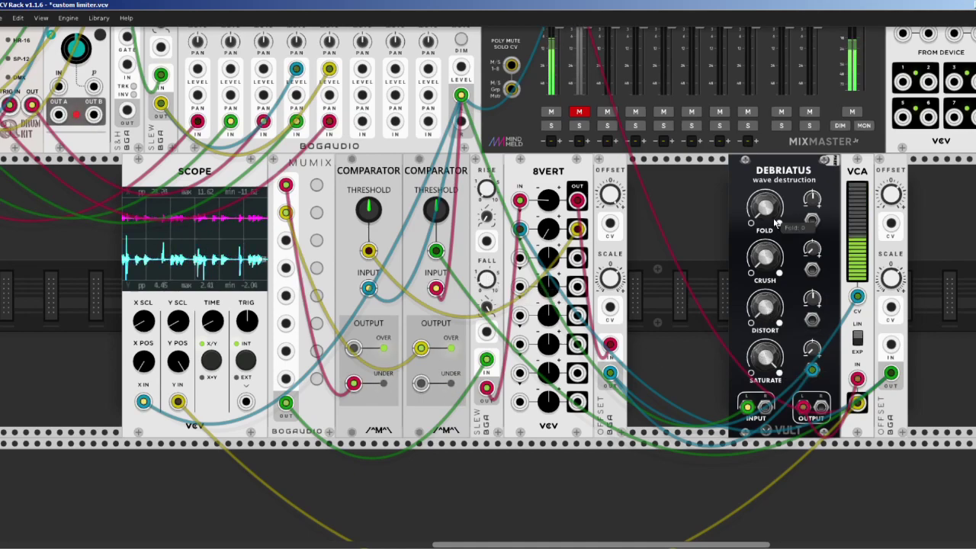
mouse_move(779, 224)
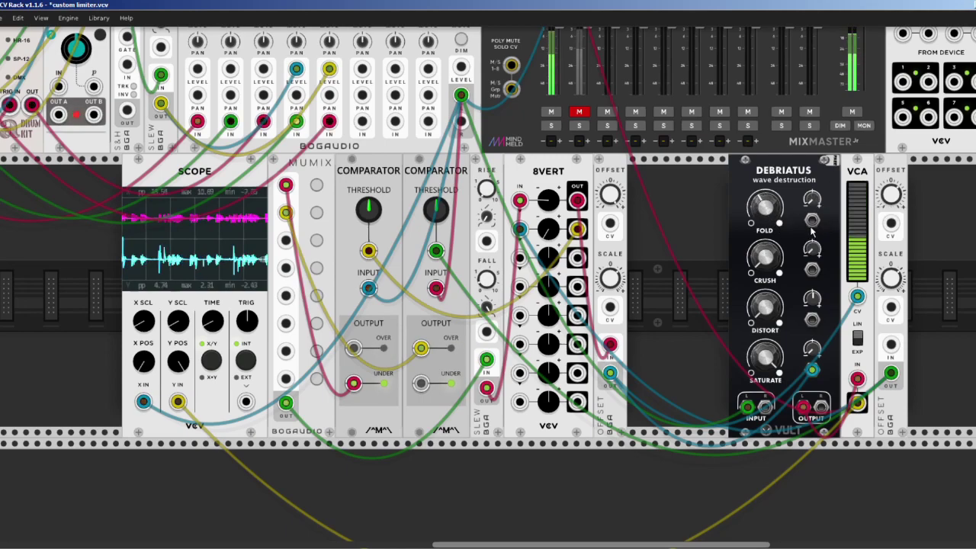
drag(811, 370, 813, 220)
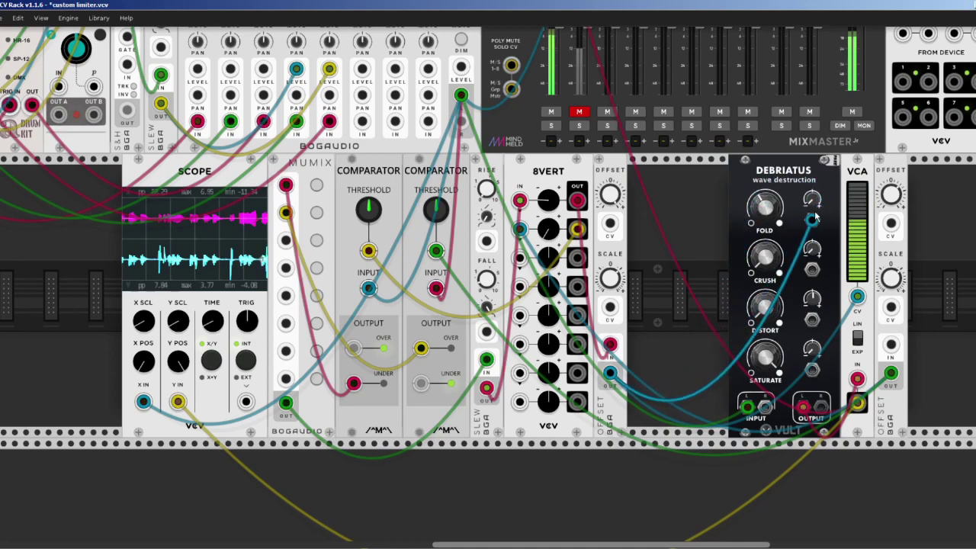
mouse_move(763, 351)
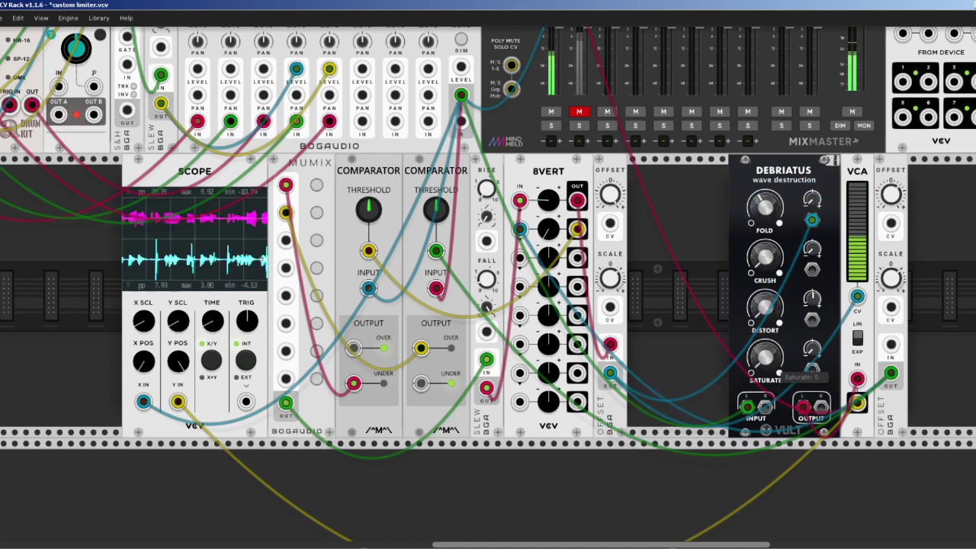
mouse_move(765, 220)
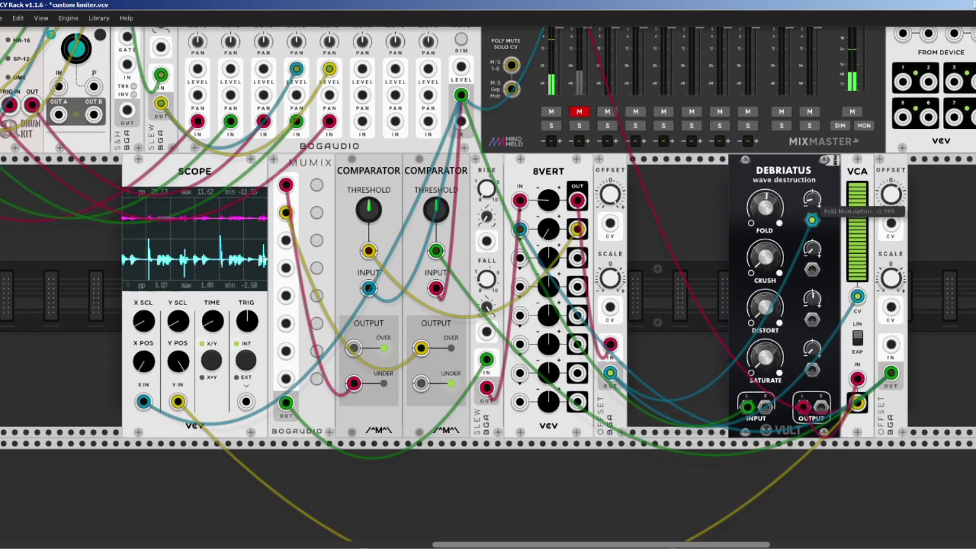
drag(812, 200, 813, 190)
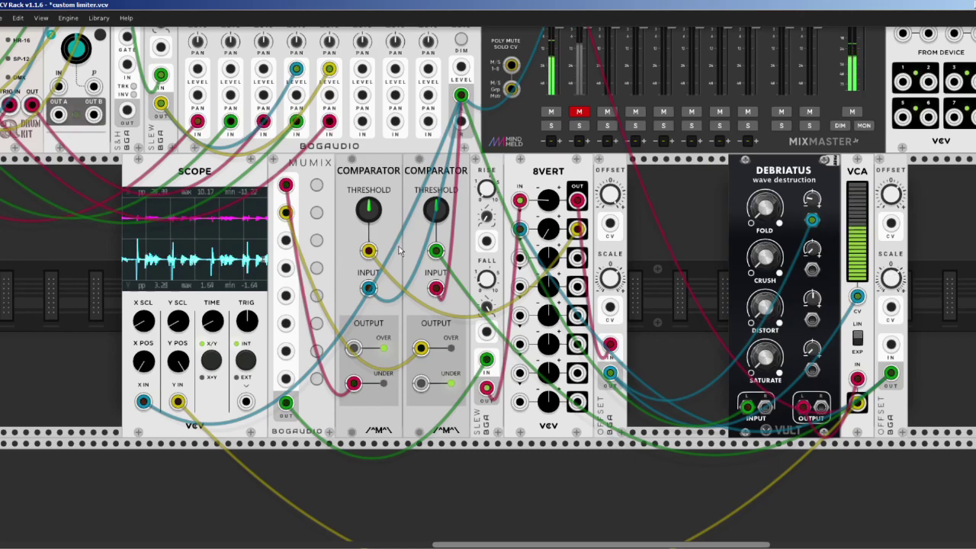
key(ctrl+minus)
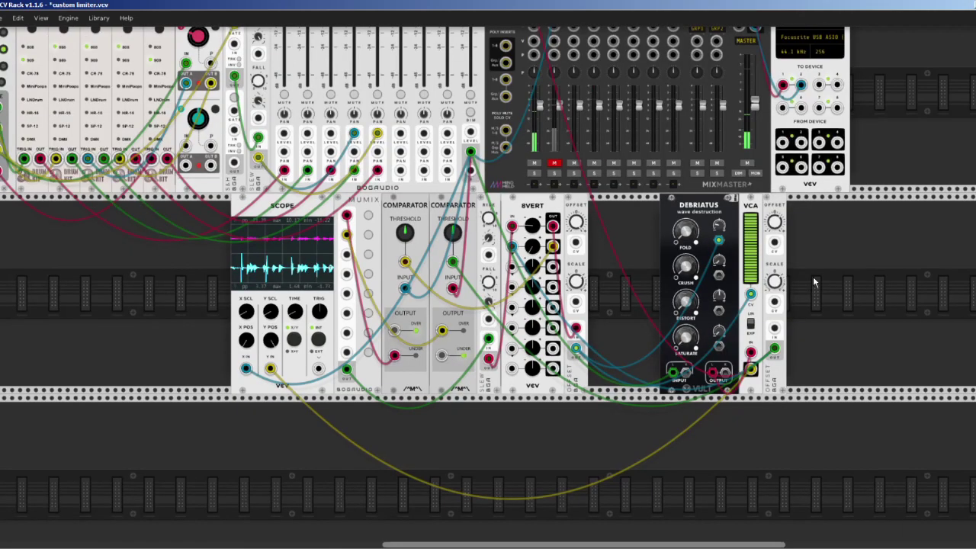
key(ctrl+minus)
scroll(829, 279, up, 3)
scroll(868, 324, left, 1)
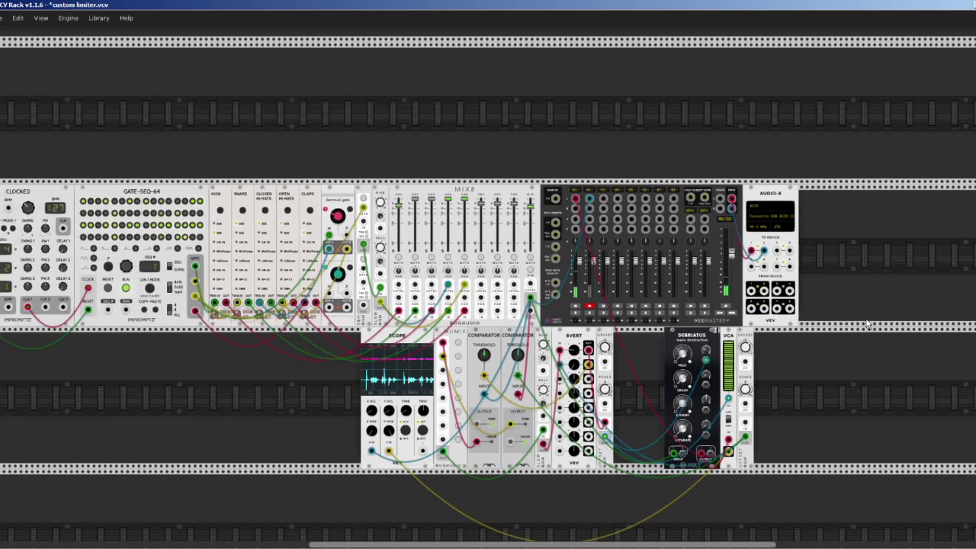
scroll(868, 324, left, 2)
scroll(885, 336, down, 1)
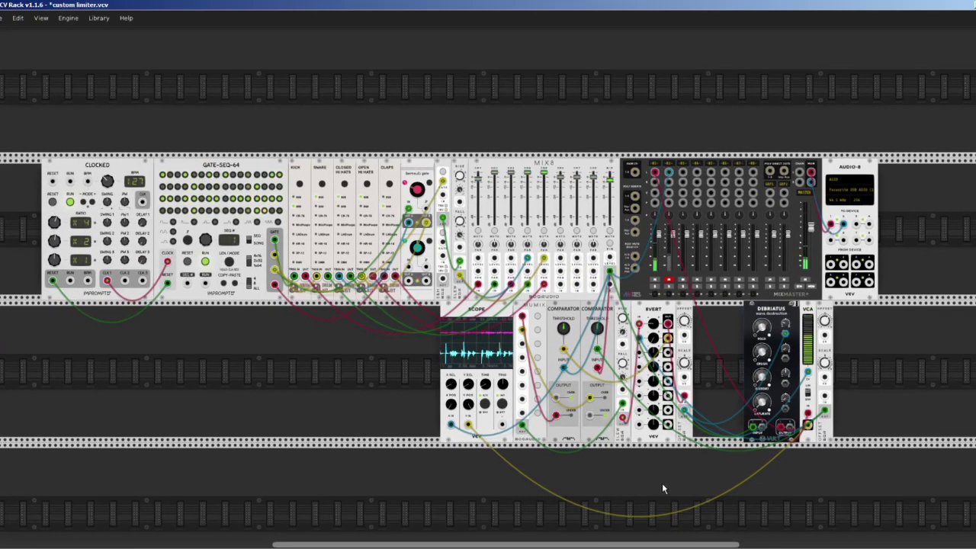